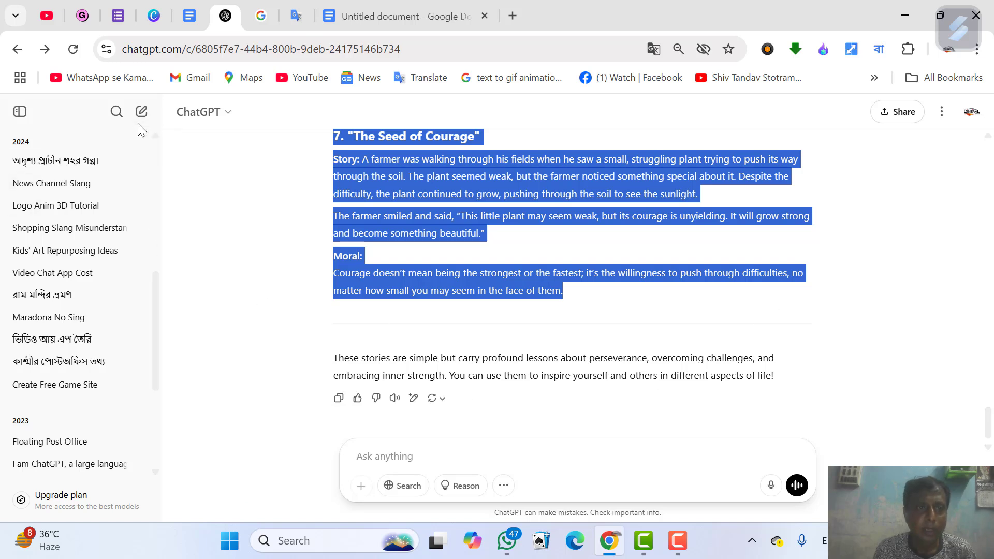
Start a new ChatGPT chat and copy the heading "Motivational and Inspiring Short Stories" from the untitled Google Docs document
click(141, 118)
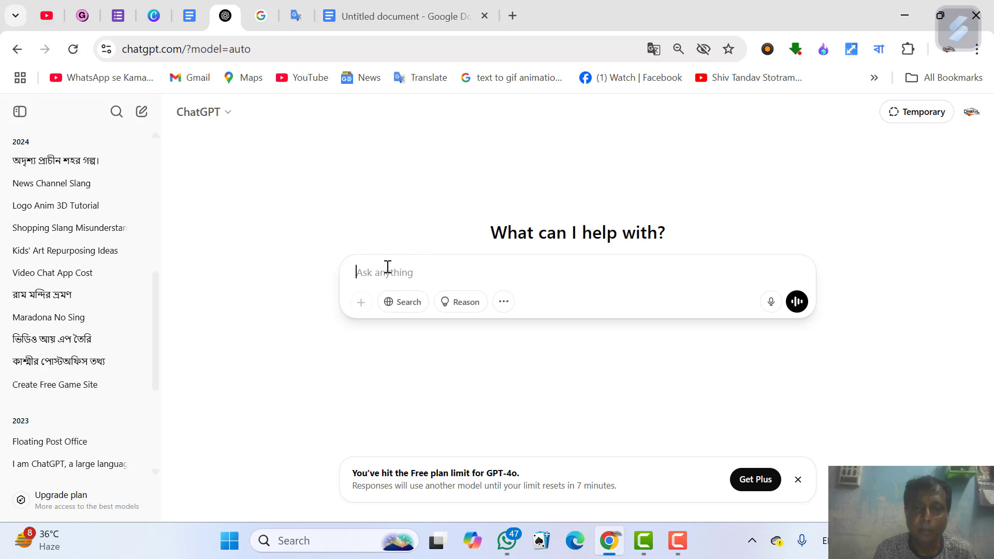
click(383, 20)
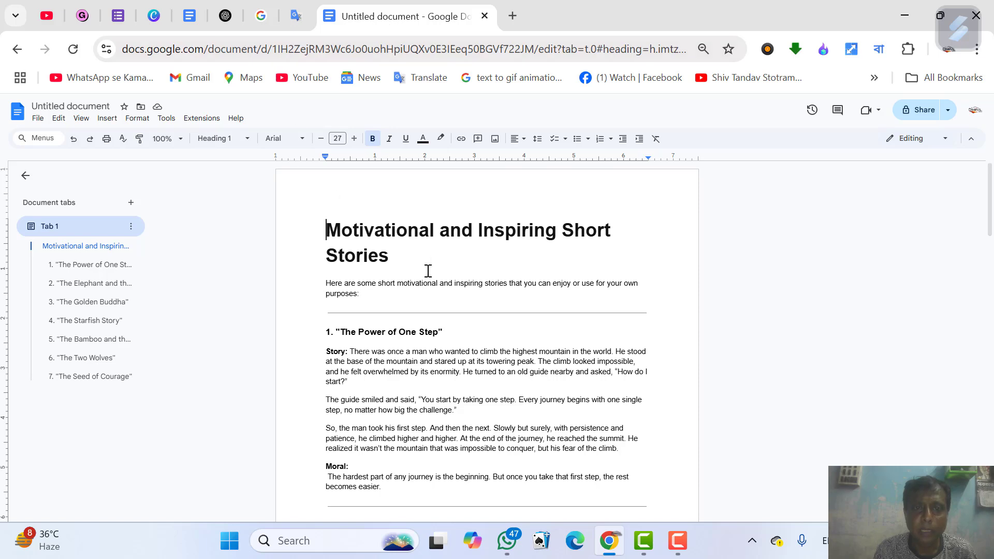
drag(395, 263, 311, 221)
key(ctrl+c)
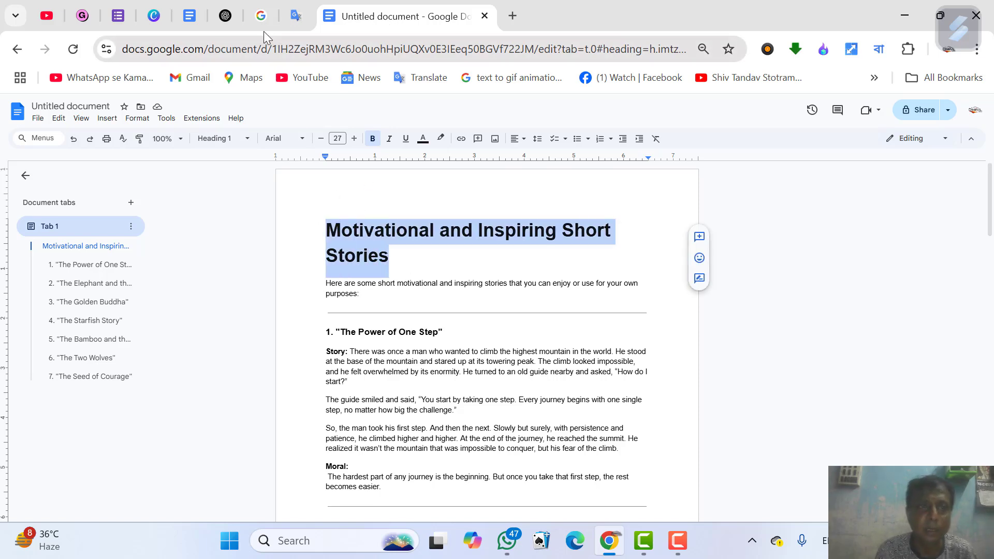
Switch to ChatGPT and submit the copied heading "Motivational and Inspiring Short Stories" as the prompt
click(224, 15)
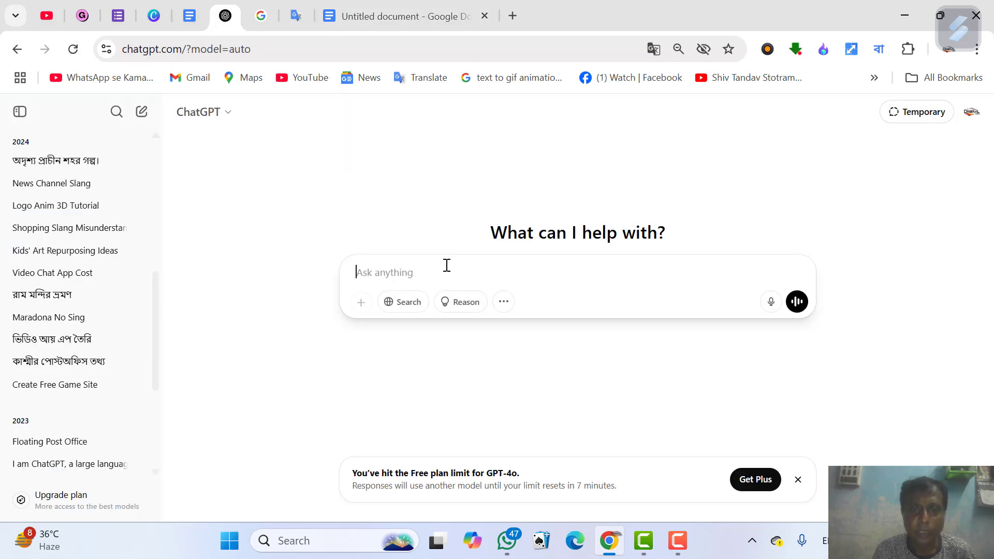
key(ctrl+v)
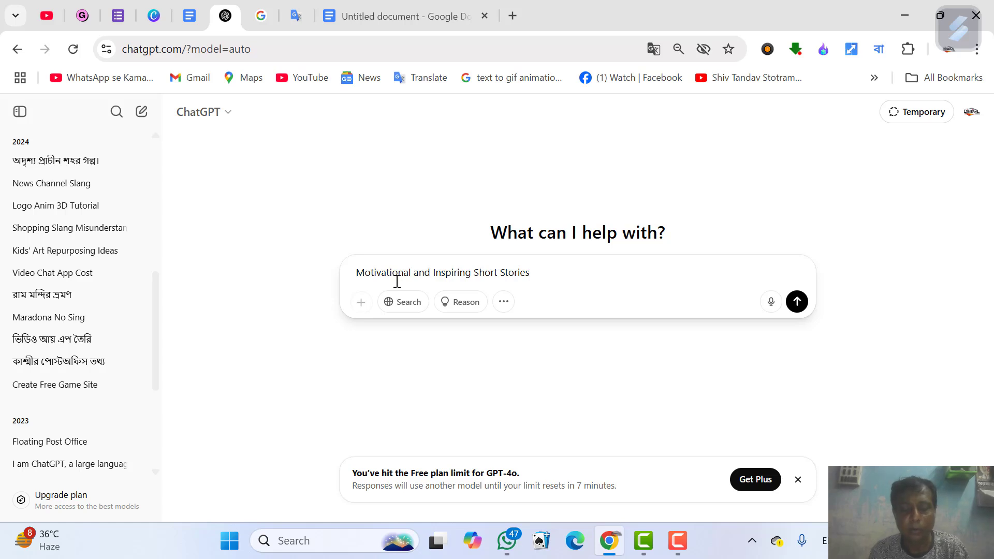
right_click(562, 274)
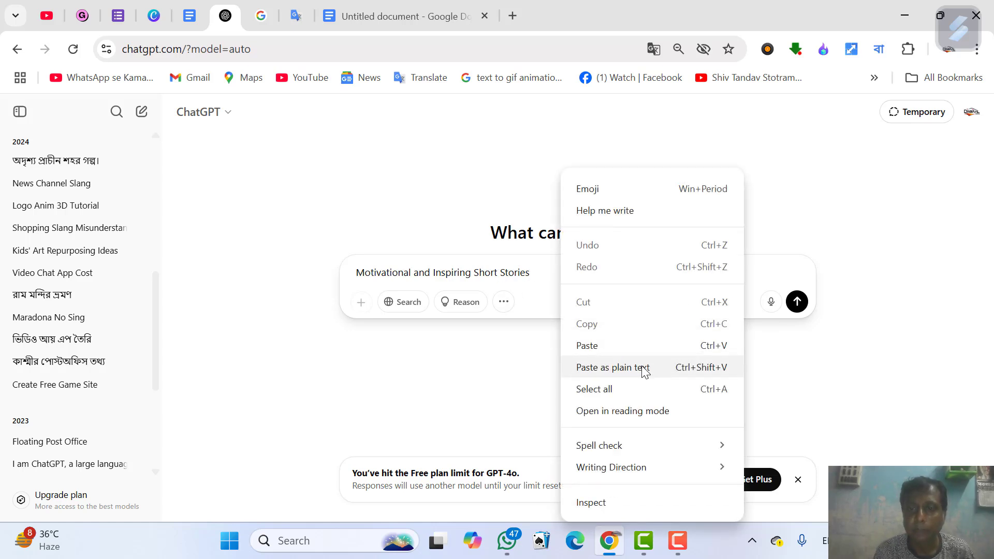
click(906, 322)
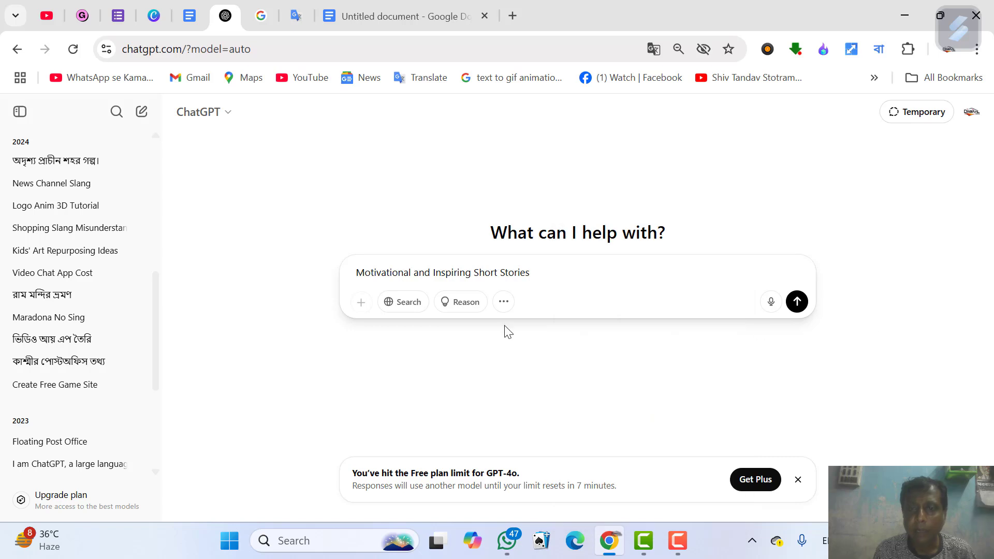
click(798, 302)
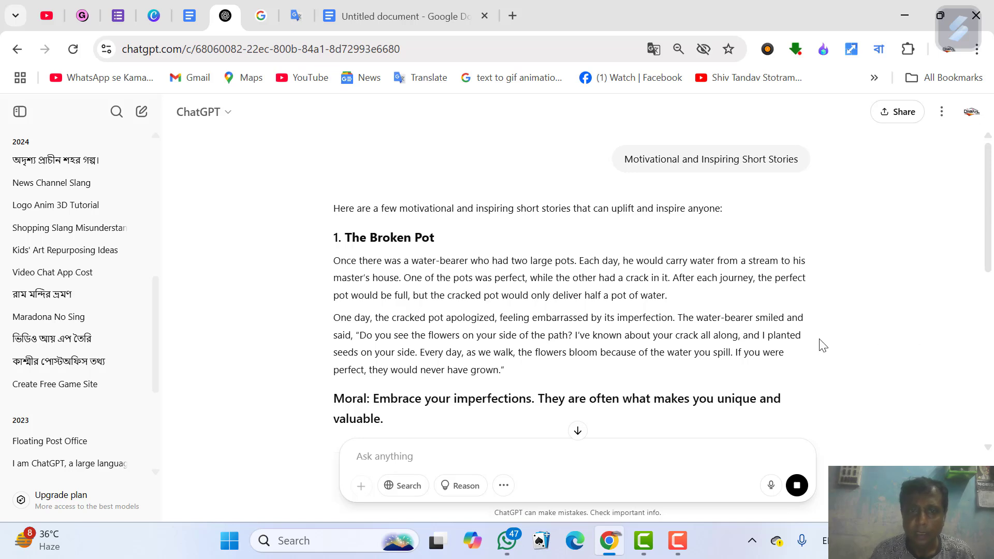
Copy the title and both story paragraphs of "The Broken Pot" from the reply, without the number and the moral
drag(988, 181, 949, 174)
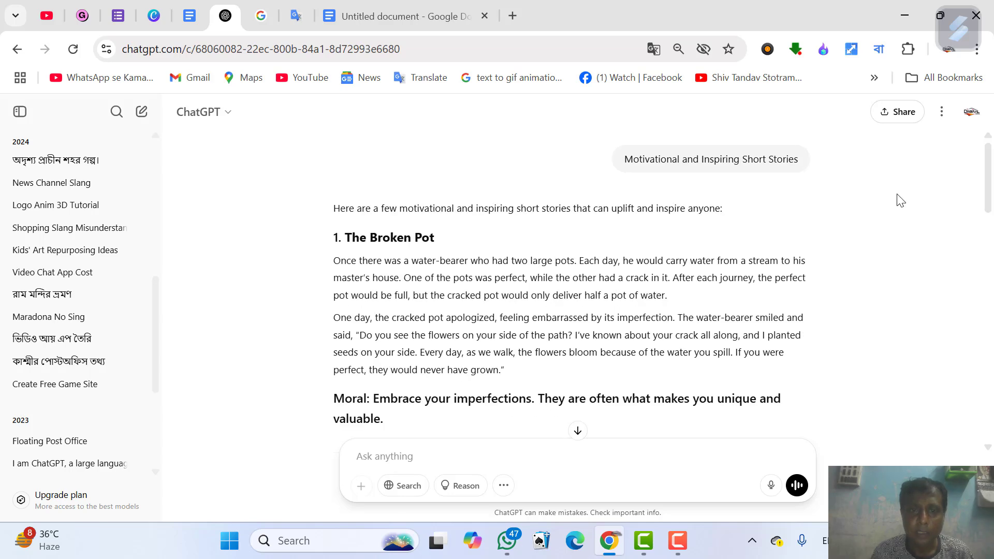
drag(345, 238, 506, 382)
key(ctrl+c)
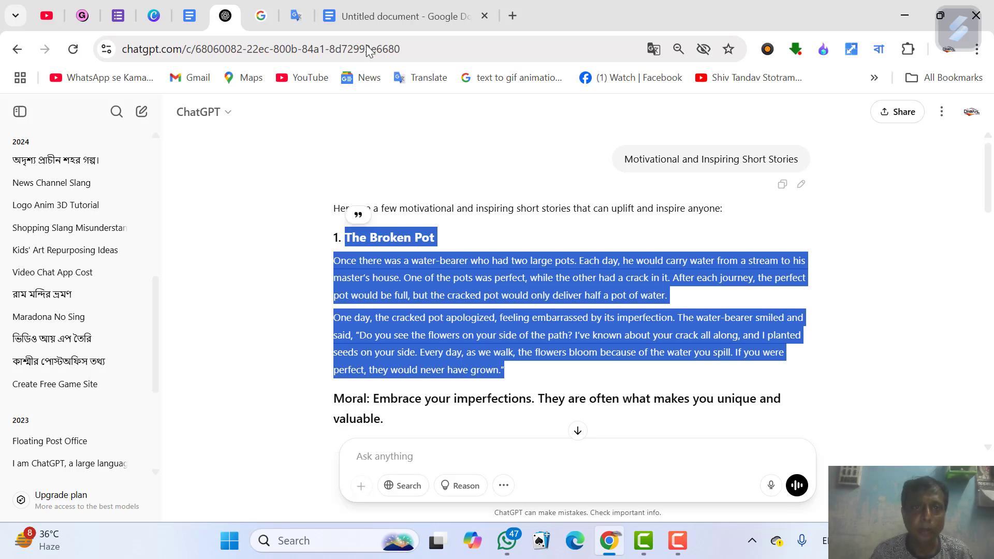
Switch to the untitled Google Docs document, add a new document tab and paste the copied story into it
click(366, 16)
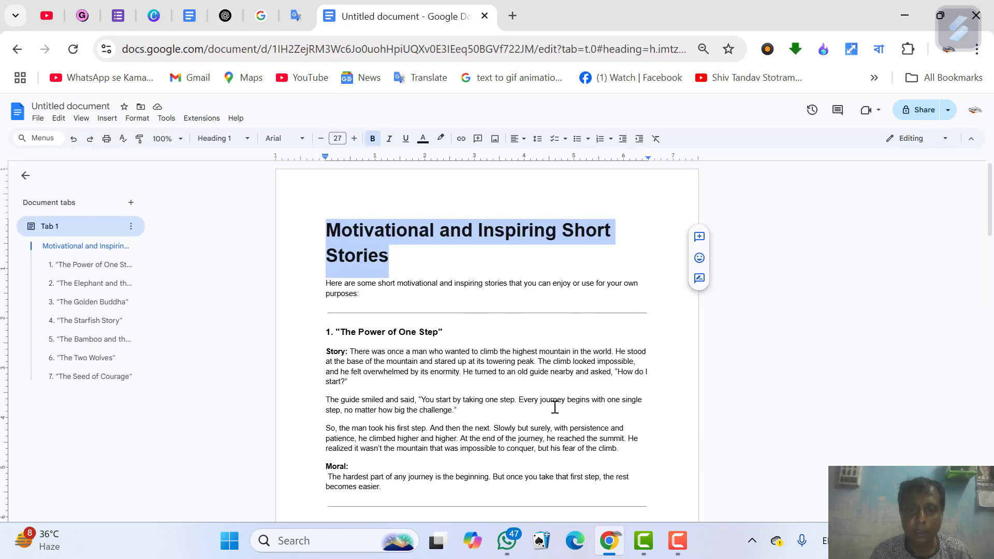
click(532, 410)
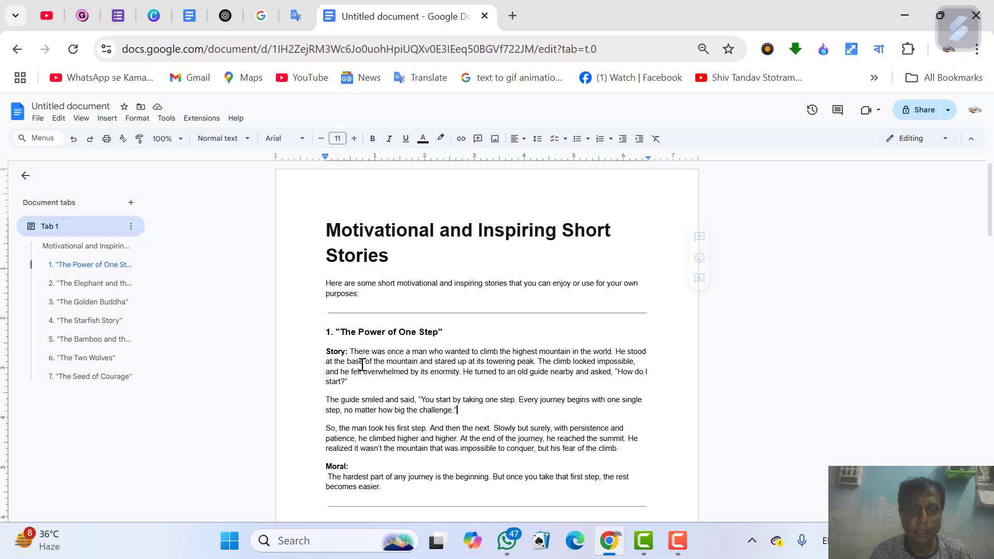
click(132, 203)
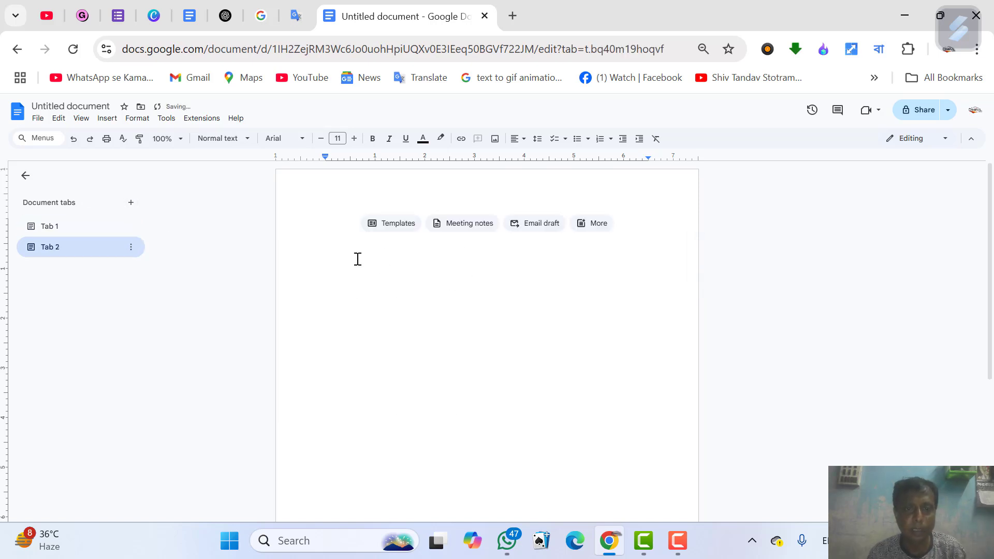
key(ctrl+v)
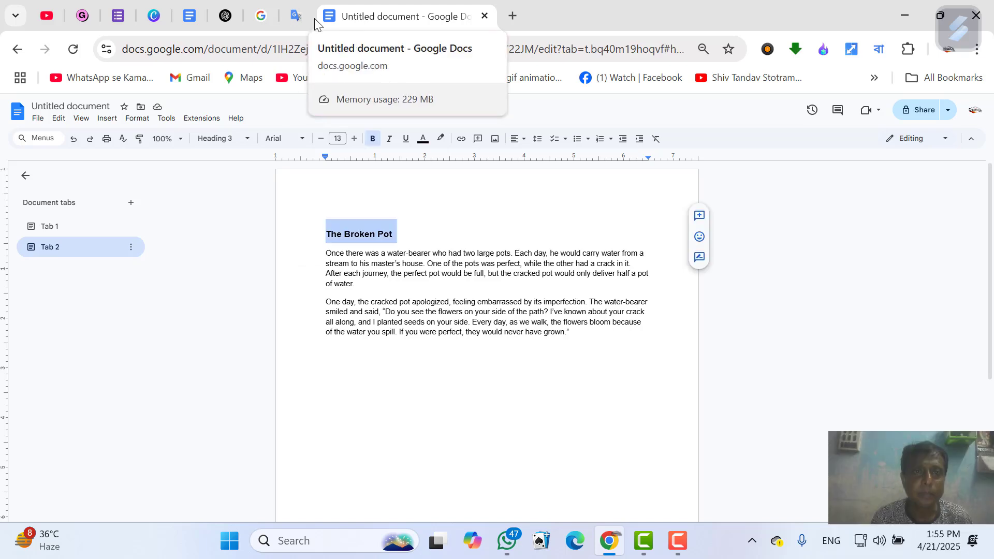
Search Google for "hypernatural ai" and open the Hypernatural AI website from the results
click(264, 16)
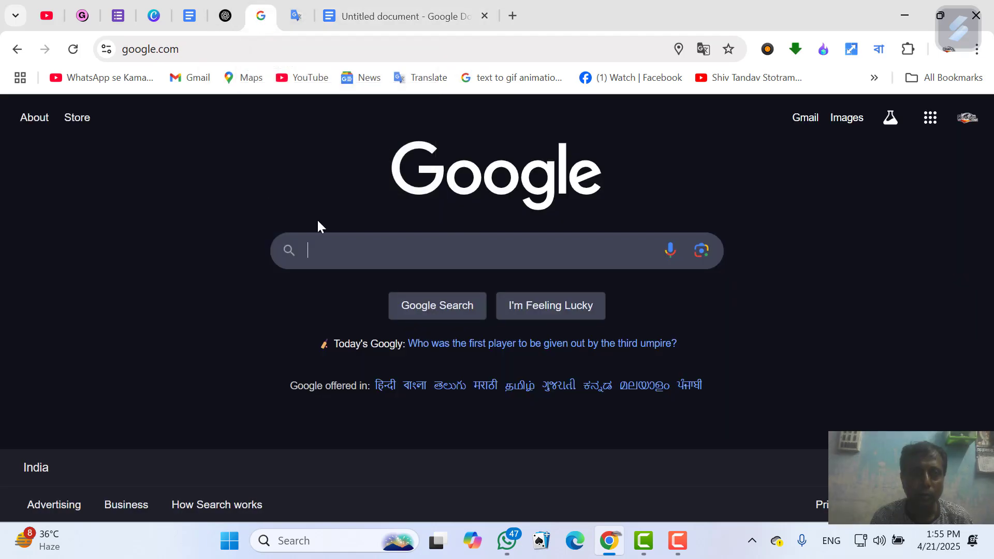
click(344, 251)
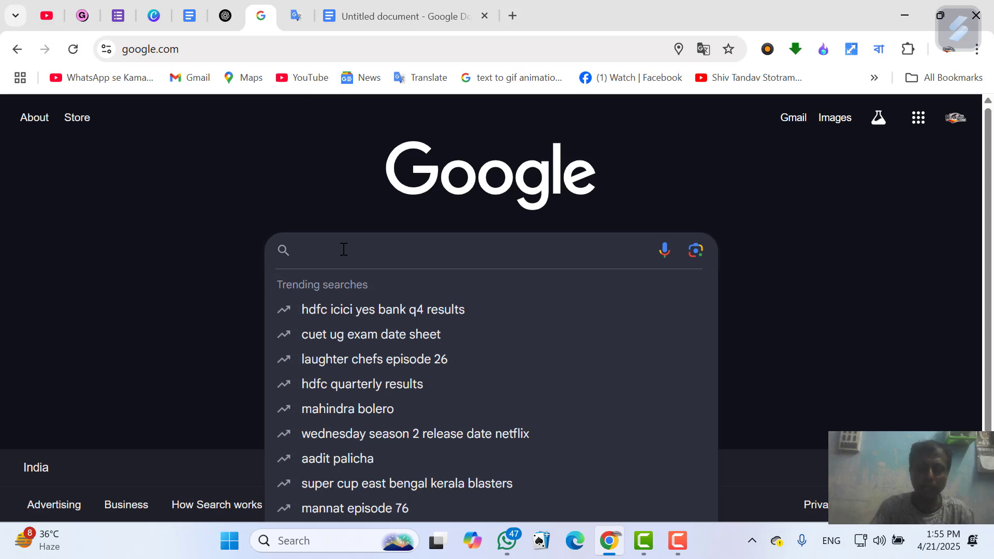
text(hyper)
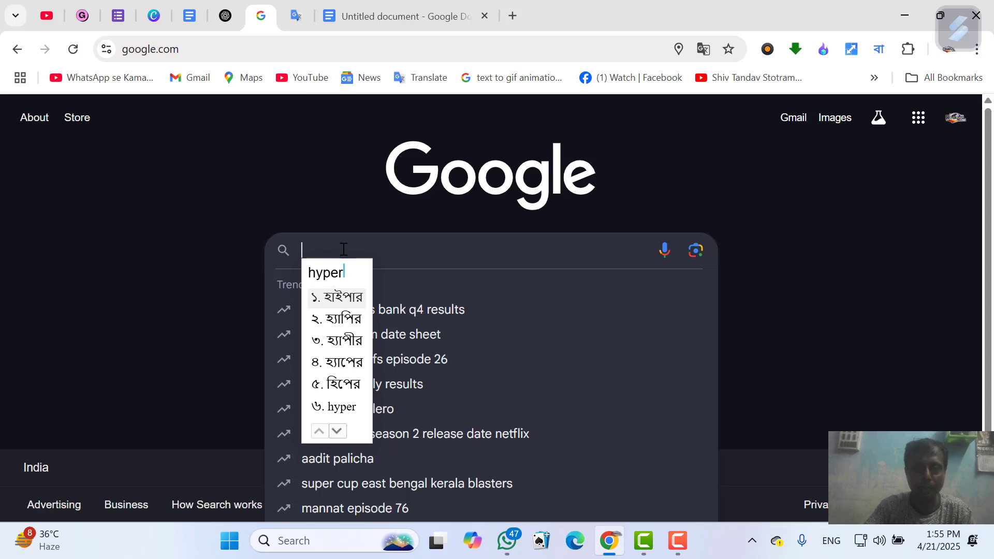
text(na)
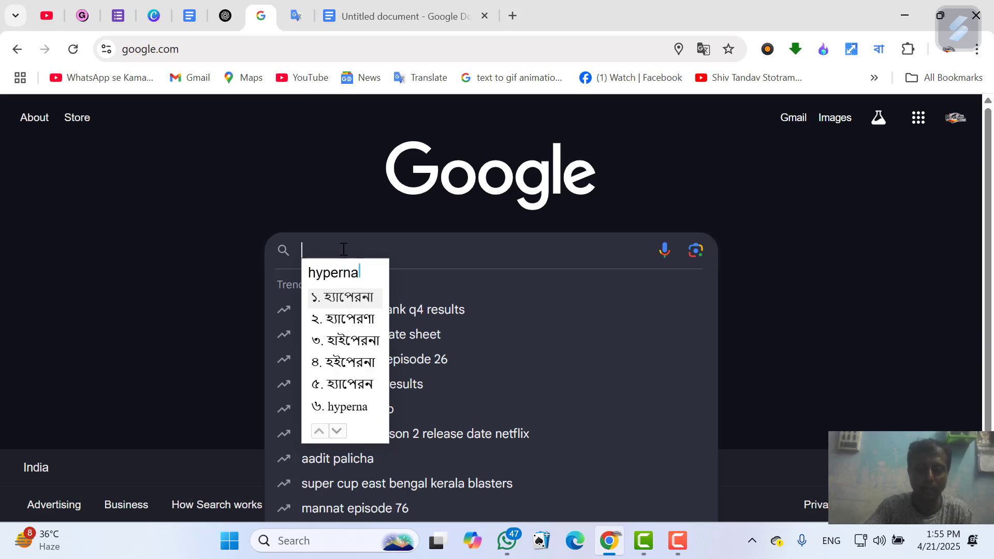
text(tural)
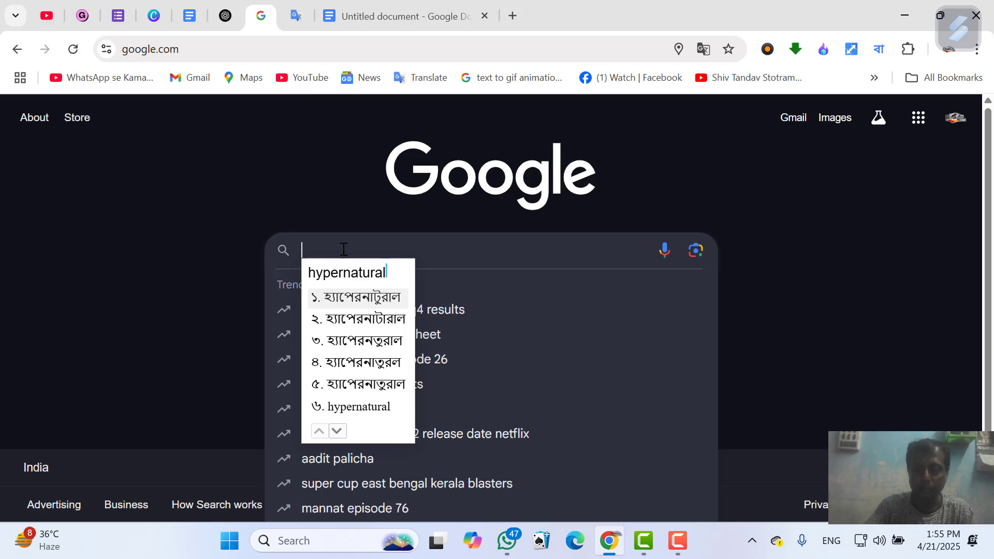
click(359, 407)
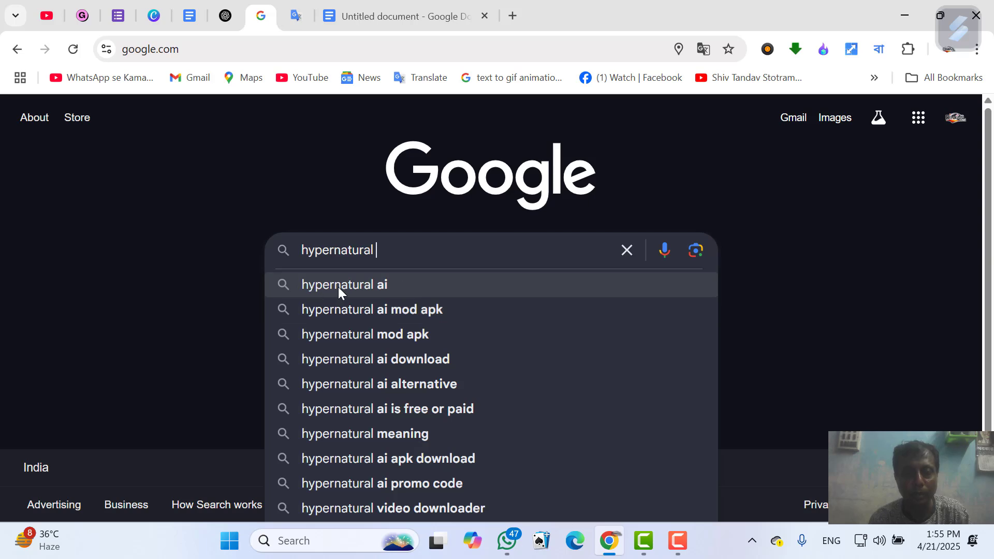
click(380, 286)
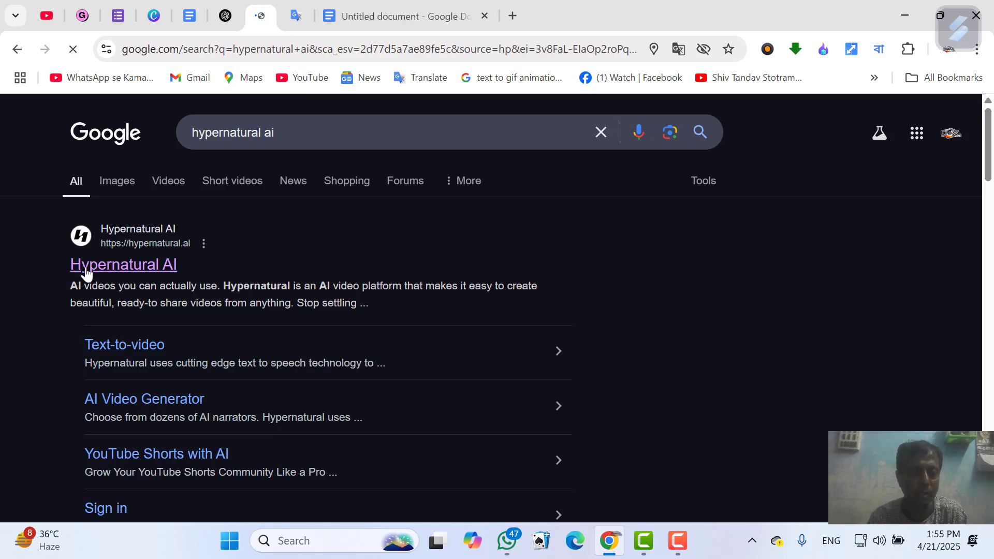
click(159, 274)
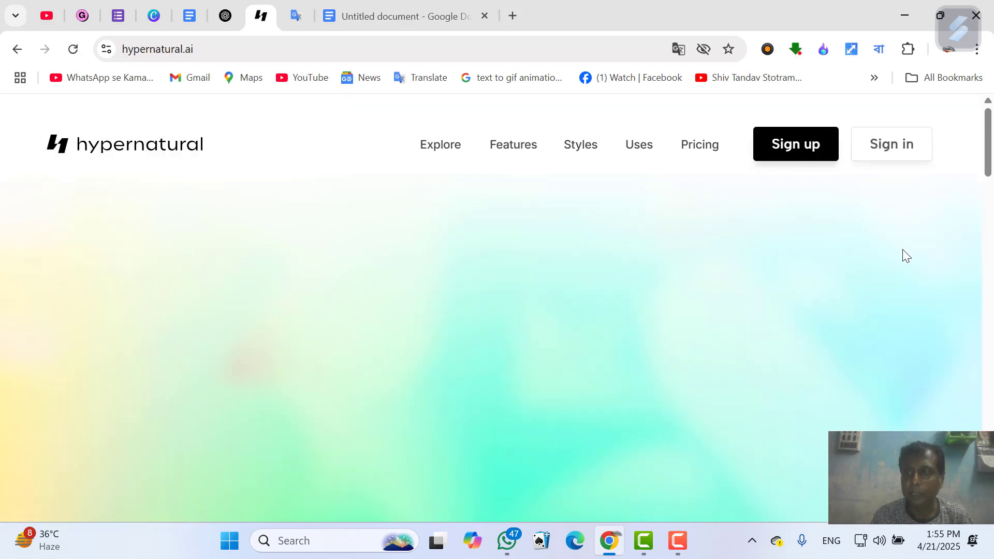
Look through the Hypernatural home page features and compare the yearly plans on the Pricing page
scroll(984, 156, down, 3)
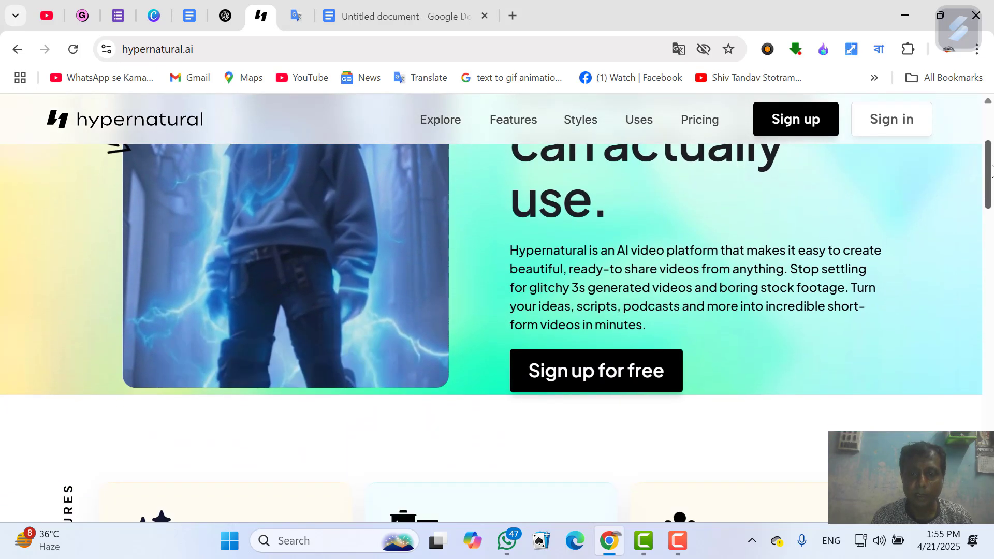
drag(992, 171, 991, 222)
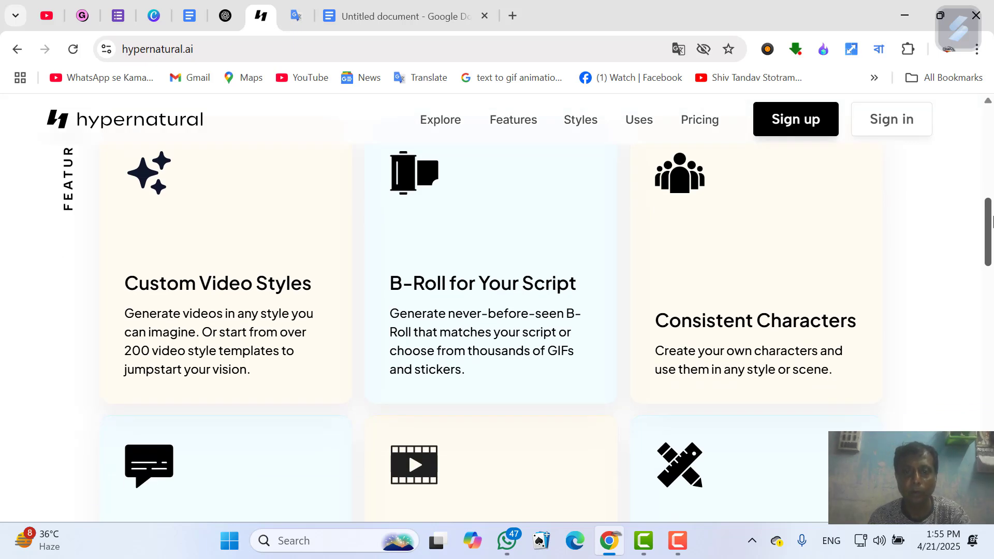
drag(992, 222, 974, 98)
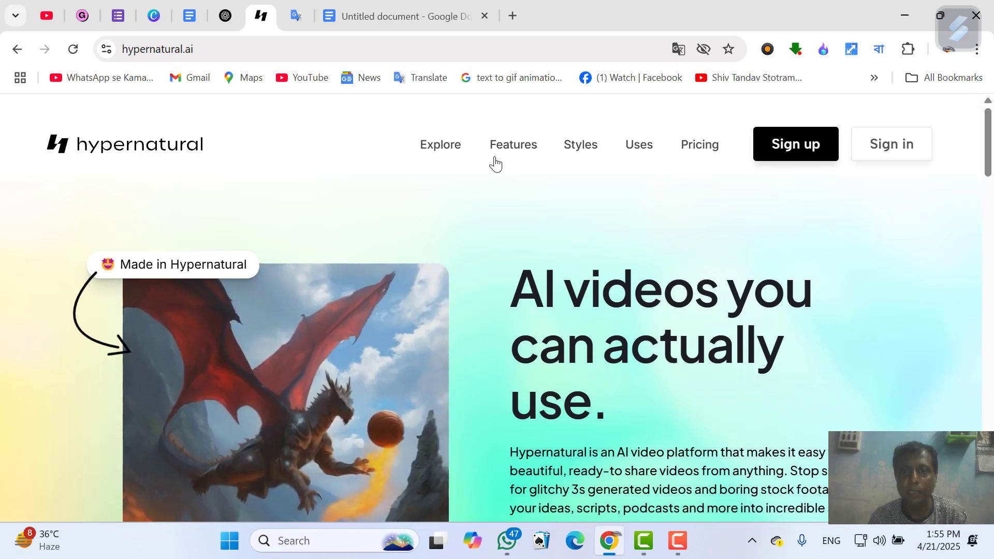
click(699, 150)
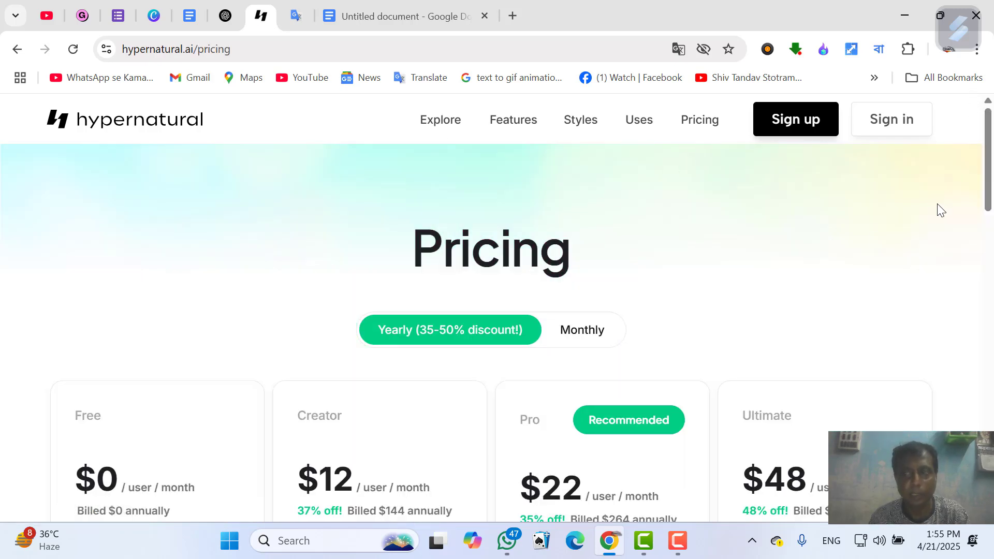
drag(988, 138, 992, 190)
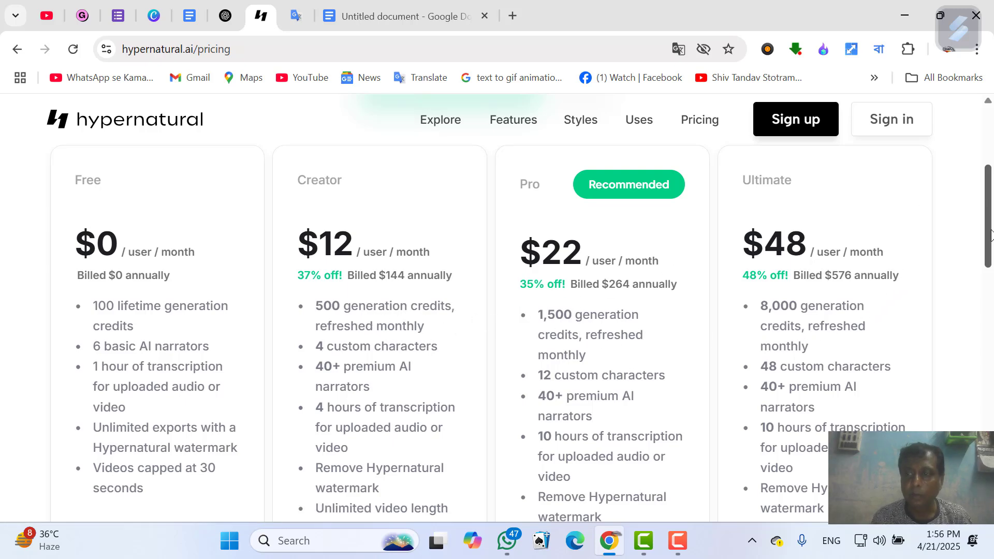
drag(991, 236, 992, 161)
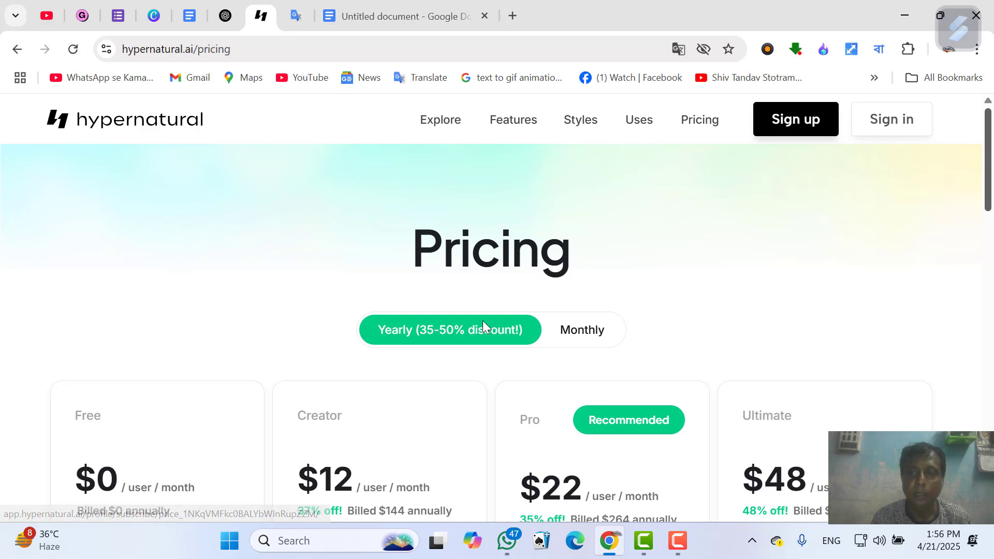
Sign in to Hypernatural and submit the personalization survey with Entrepreneur, Just curious, Podcaster, Author, Influencer and Marketer ticked
click(891, 125)
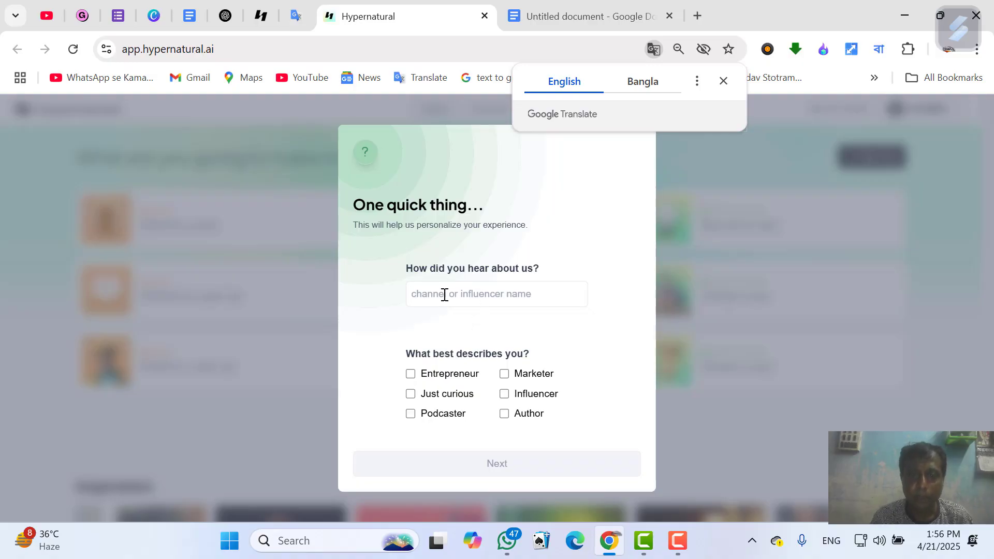
click(536, 296)
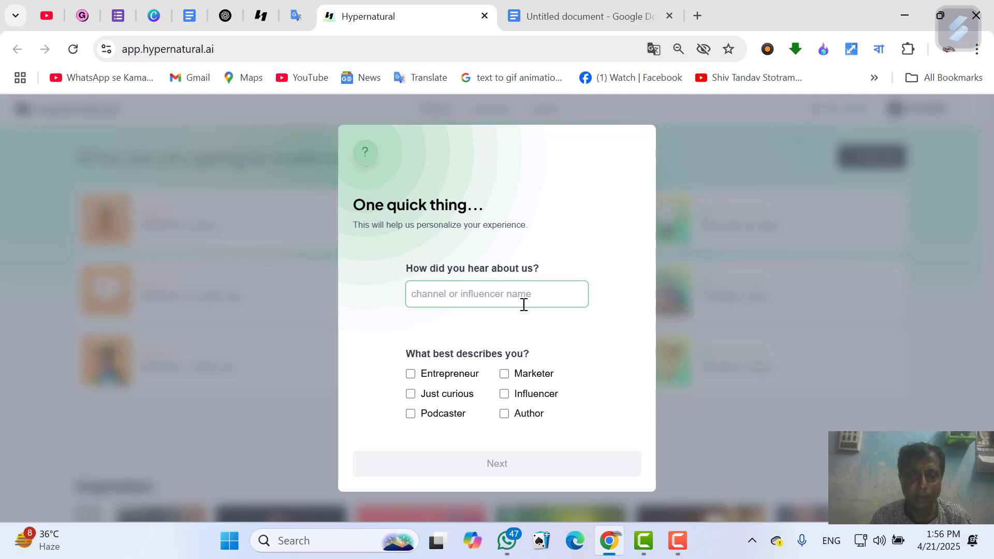
click(412, 375)
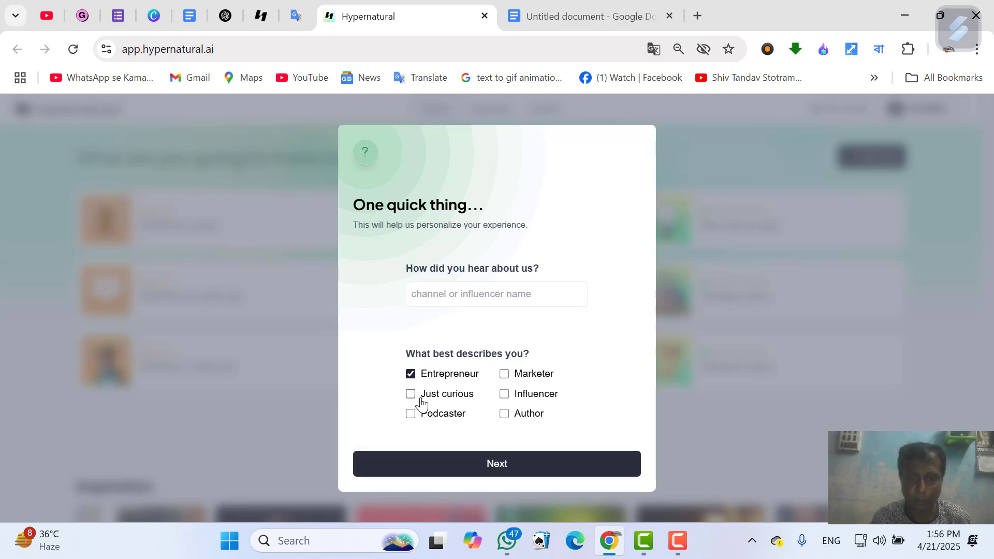
click(412, 395)
click(429, 416)
click(518, 418)
click(519, 395)
click(519, 375)
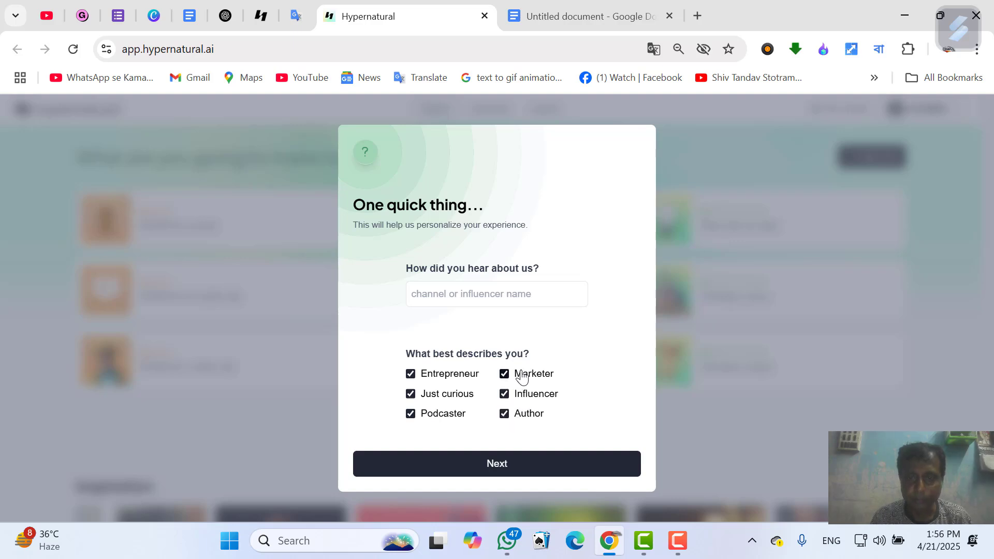
click(501, 471)
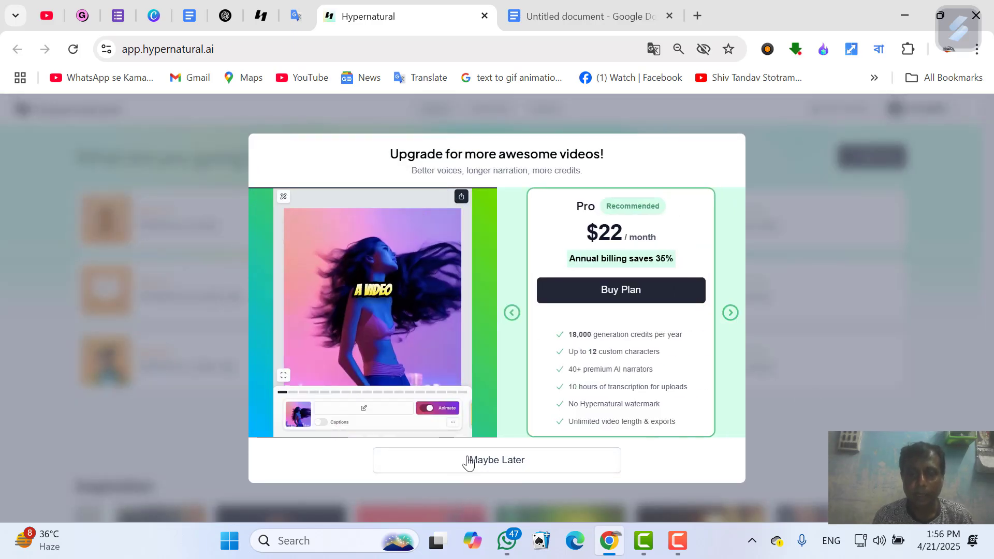
Postpone the plan upgrade offer and start a new "B-Roll for a script" video
click(489, 462)
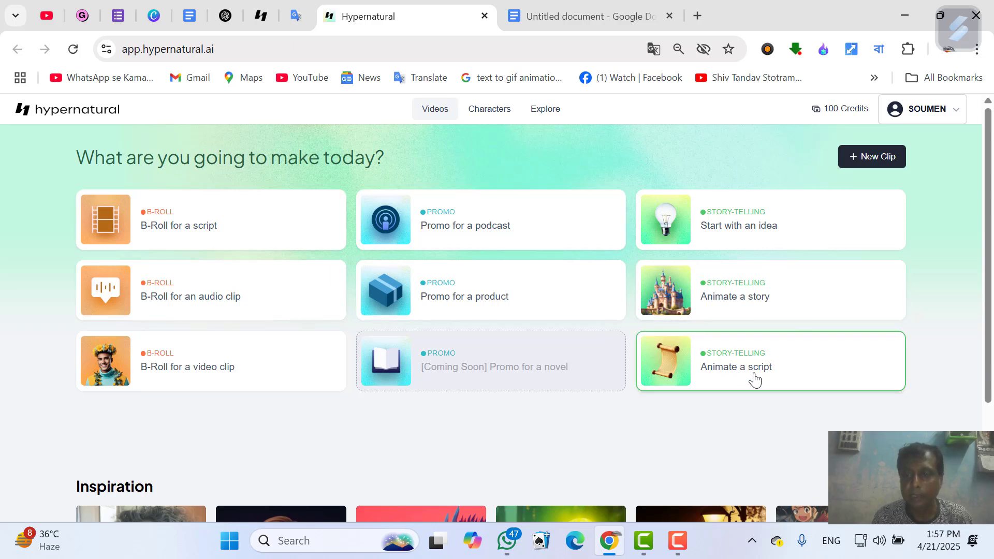
click(190, 231)
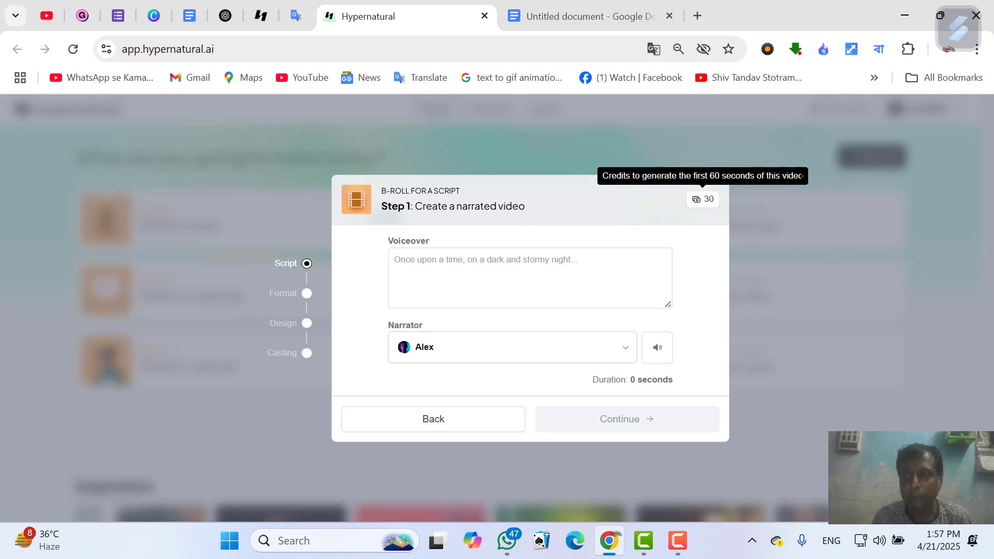
Copy the two body paragraphs of The Broken Pot from Google Docs into the Voiceover field of the Hypernatural video
click(443, 262)
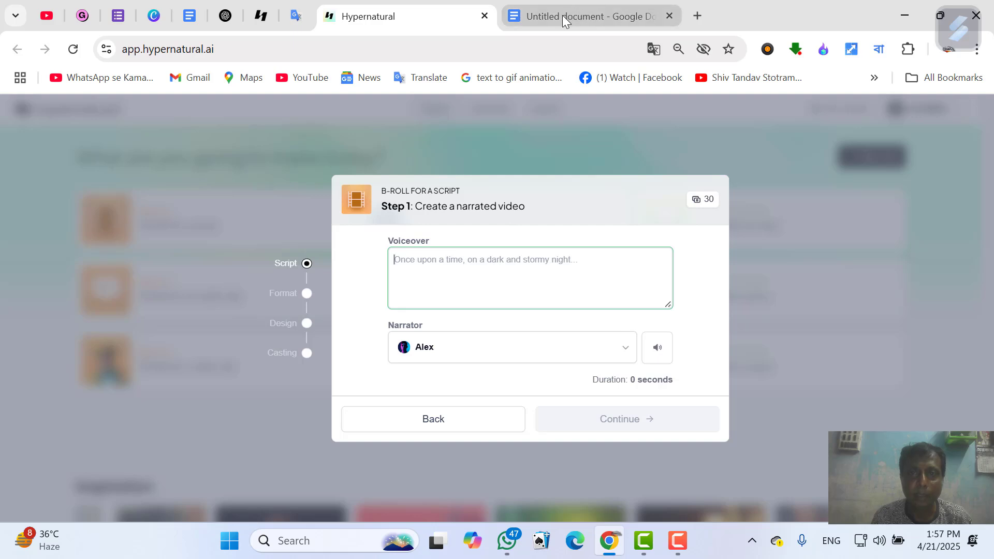
click(539, 23)
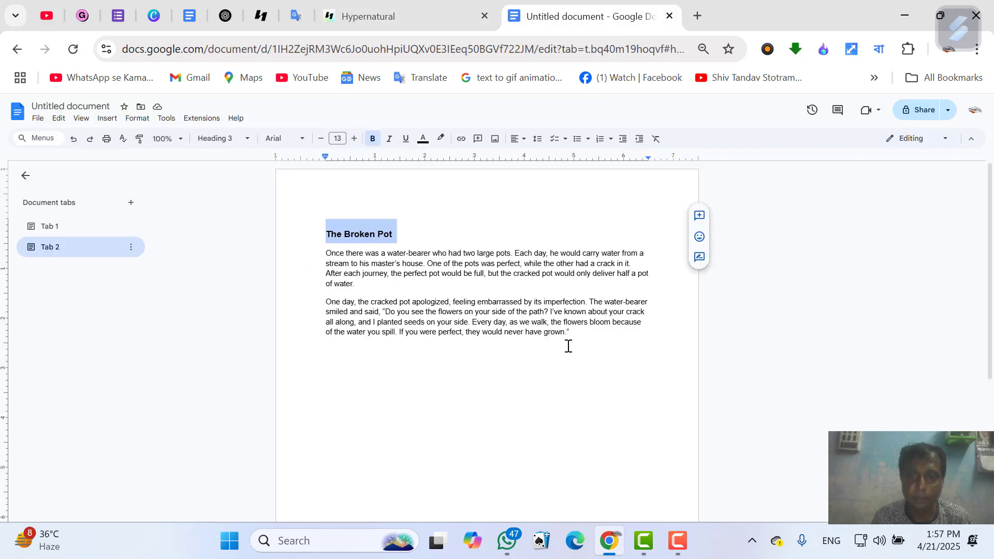
drag(326, 254, 615, 333)
key(ctrl+c)
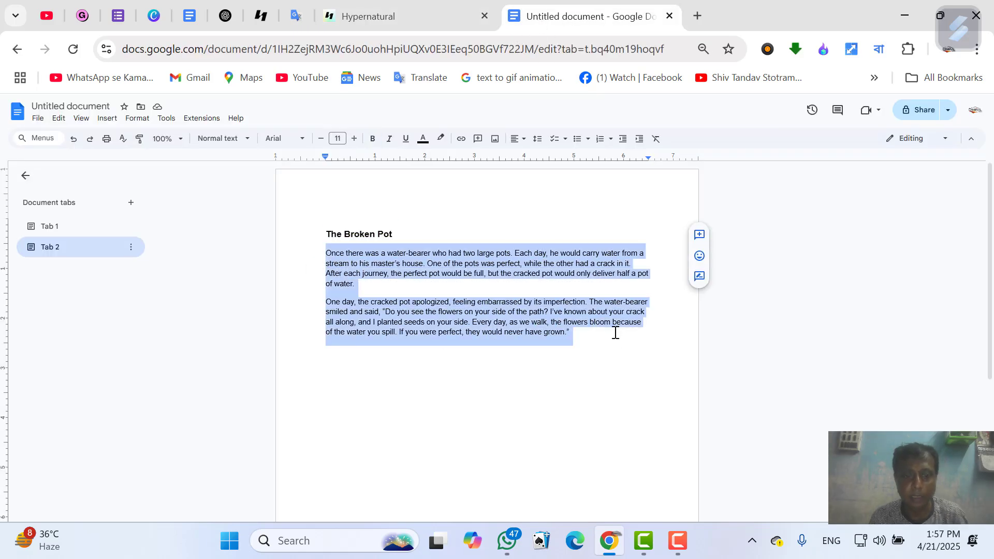
click(352, 20)
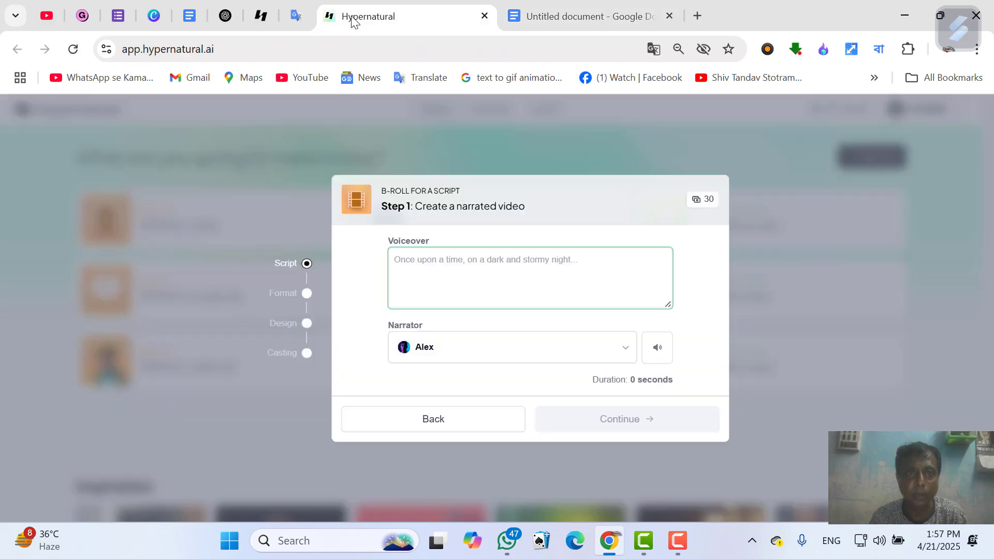
click(432, 268)
key(ctrl+v)
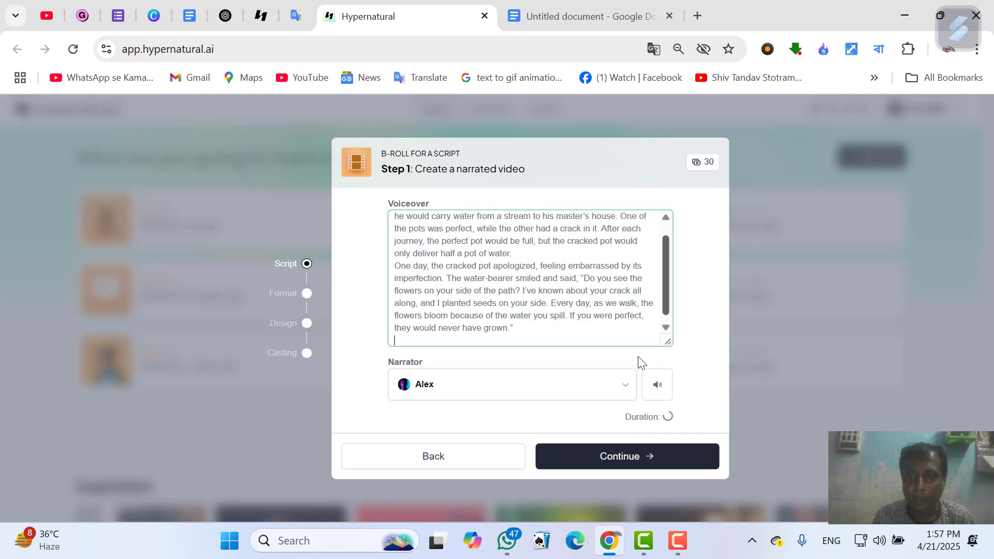
Try Shimmer as the narrator and preview the voice
click(625, 393)
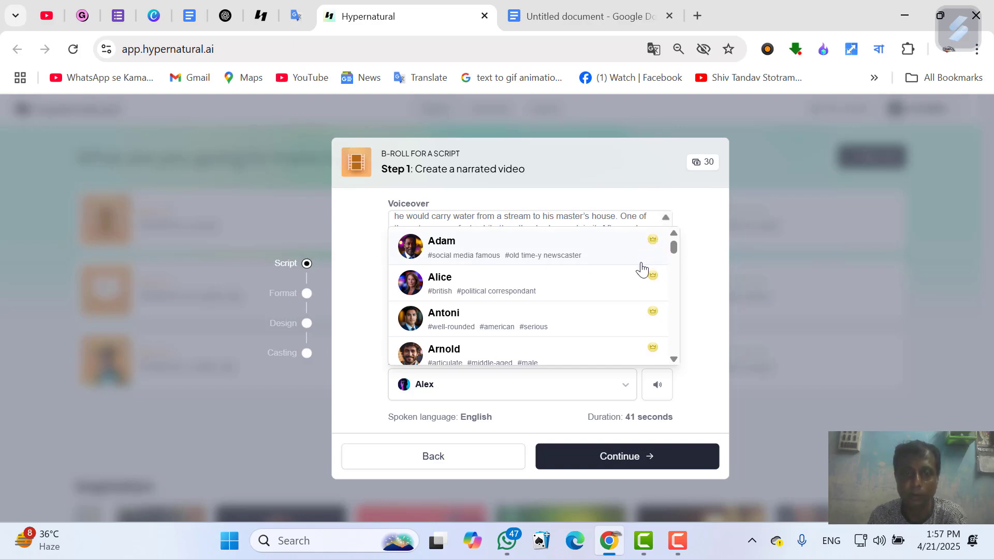
drag(674, 250, 678, 359)
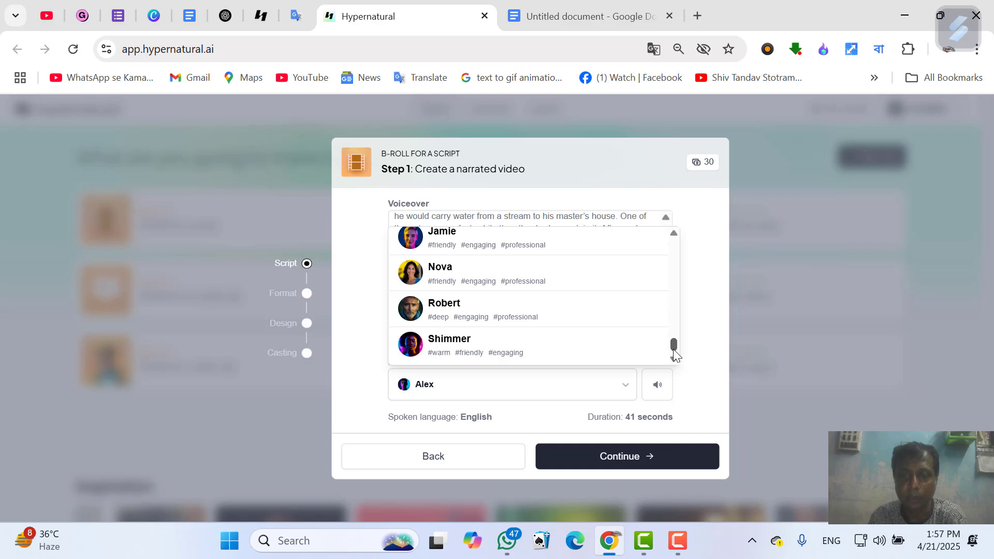
click(493, 348)
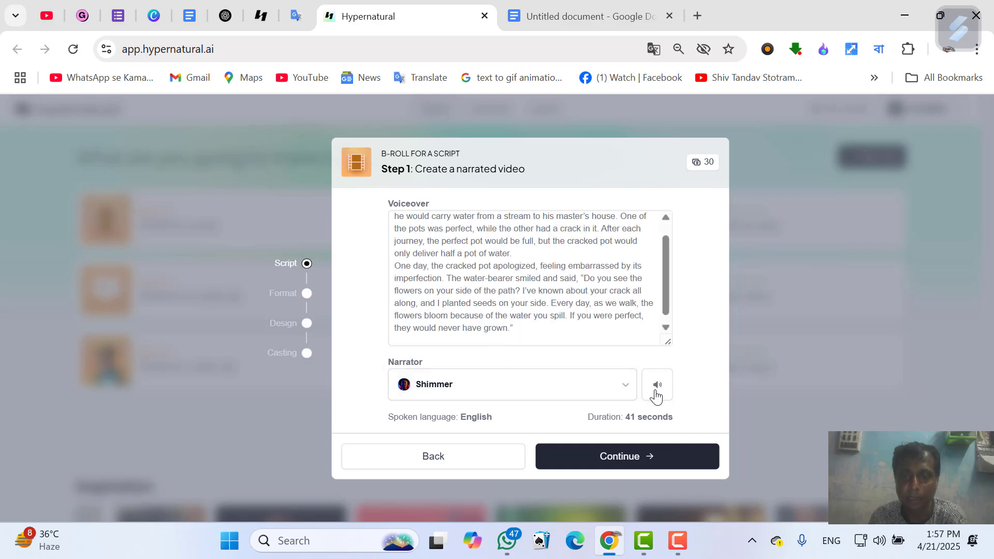
click(657, 395)
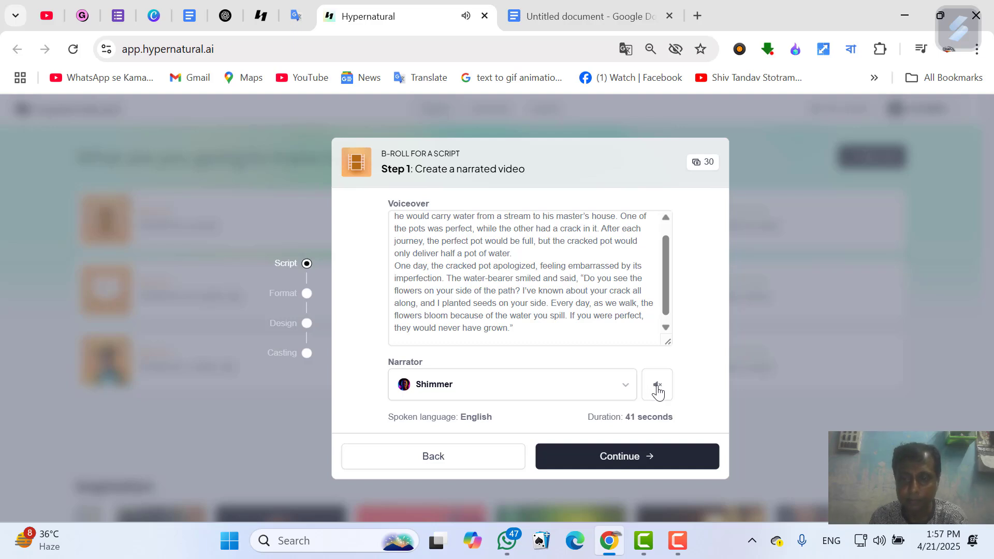
click(658, 392)
Set the narrator to Robert, preview the voice and continue to the format step
click(612, 394)
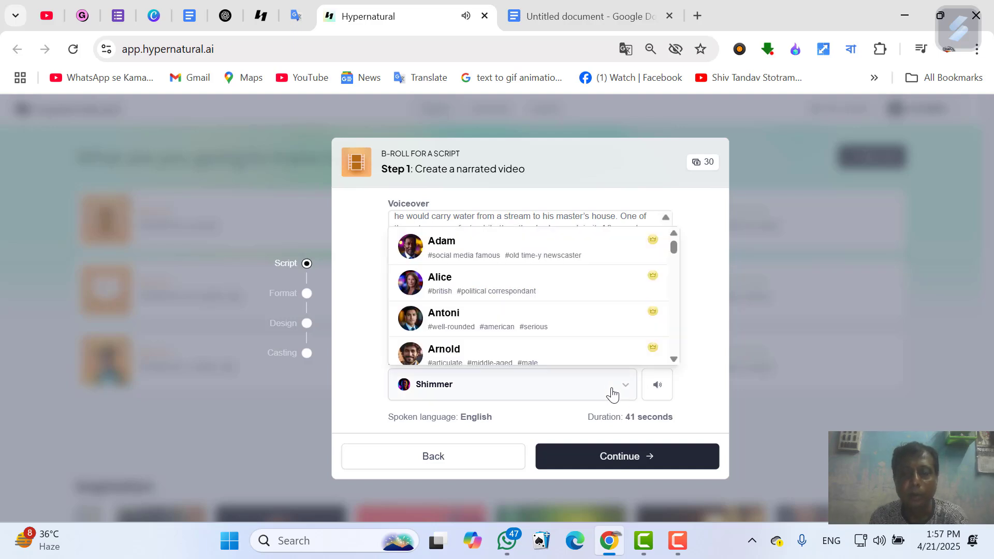
drag(683, 250, 680, 378)
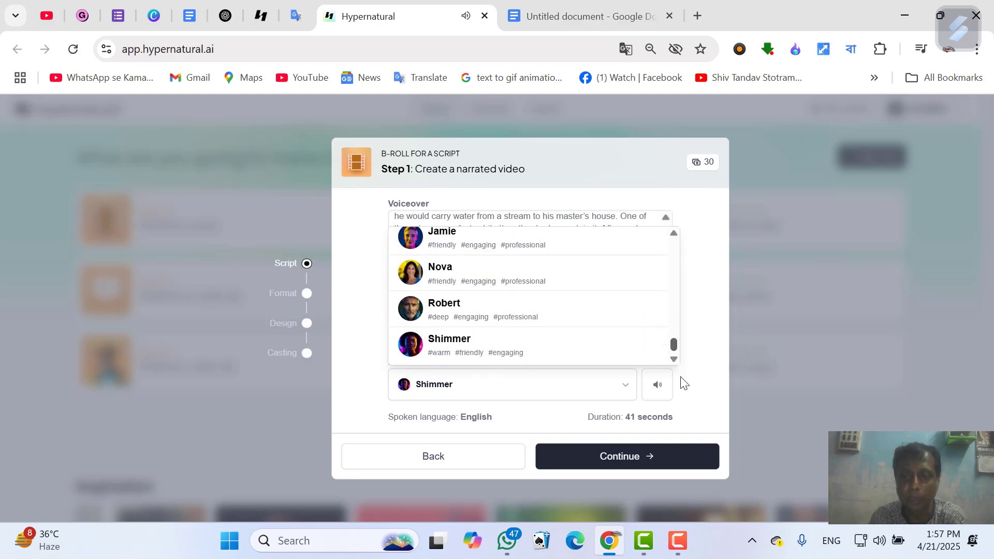
click(682, 378)
click(613, 398)
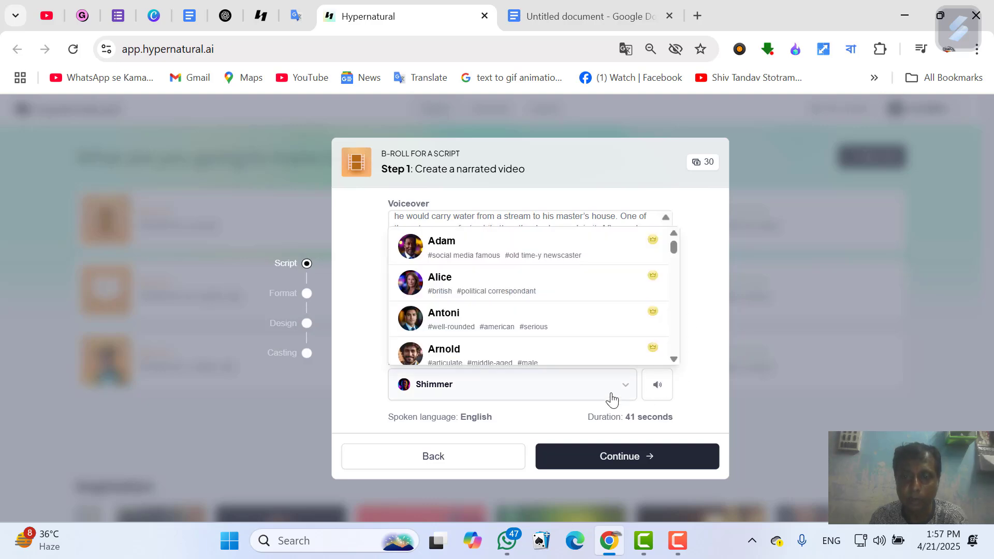
scroll(679, 275, down, 3)
drag(677, 266, 675, 350)
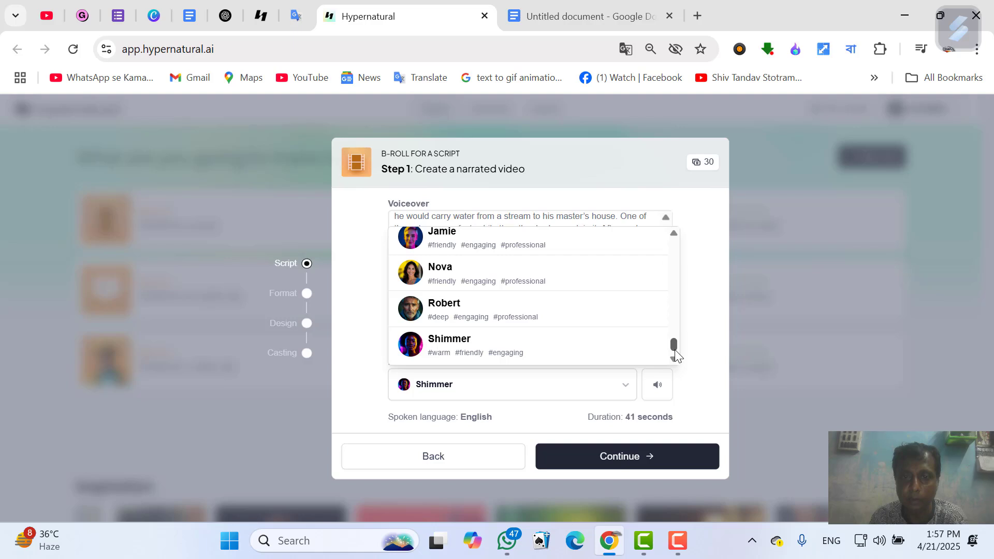
click(460, 321)
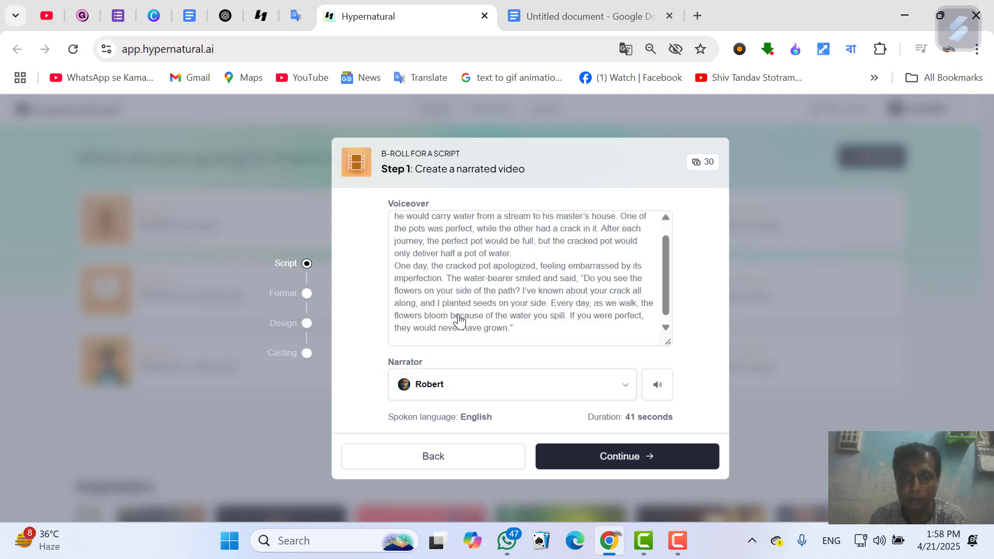
click(659, 392)
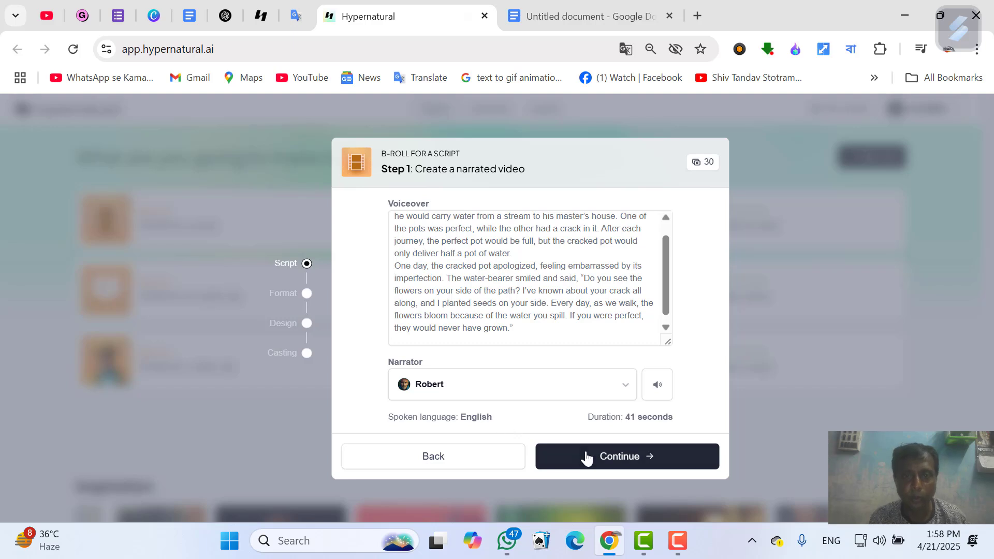
click(613, 463)
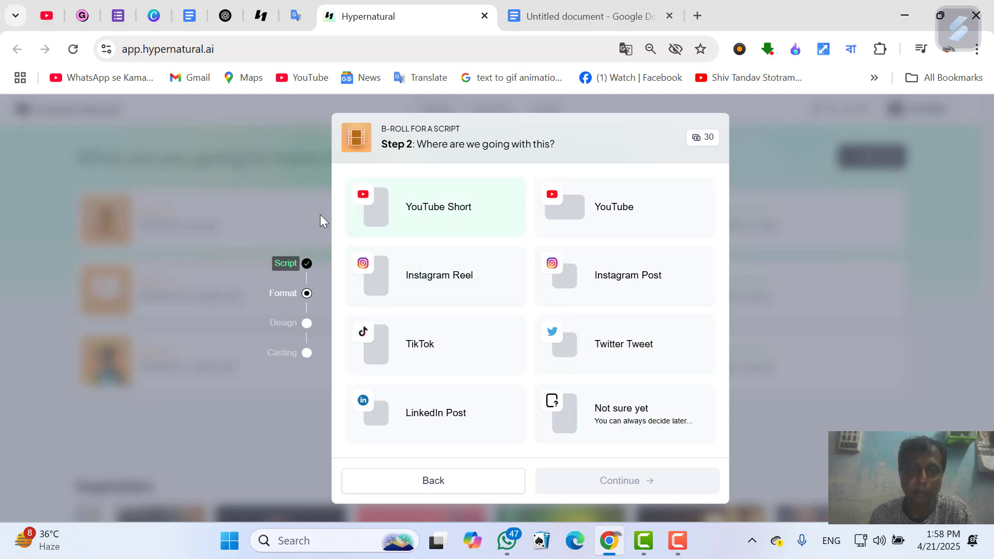
Choose only YouTube Short and Not sure yet as the output formats and continue to the video style step
click(442, 222)
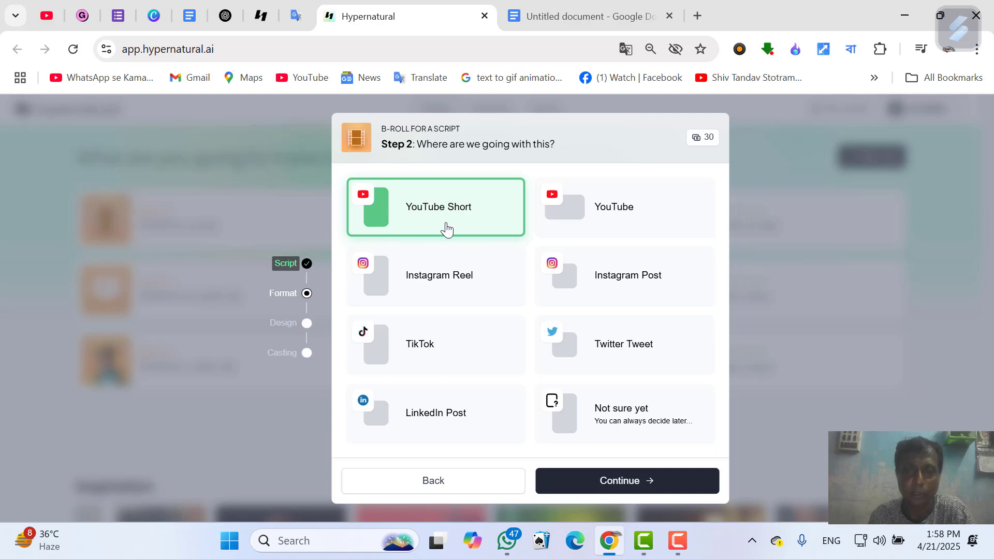
click(663, 211)
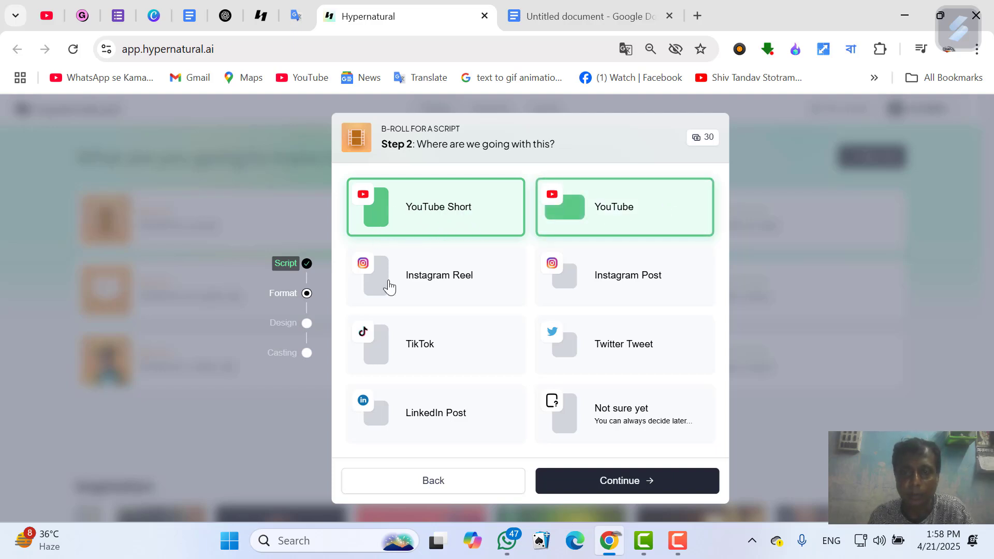
click(388, 286)
click(577, 287)
click(386, 291)
click(562, 264)
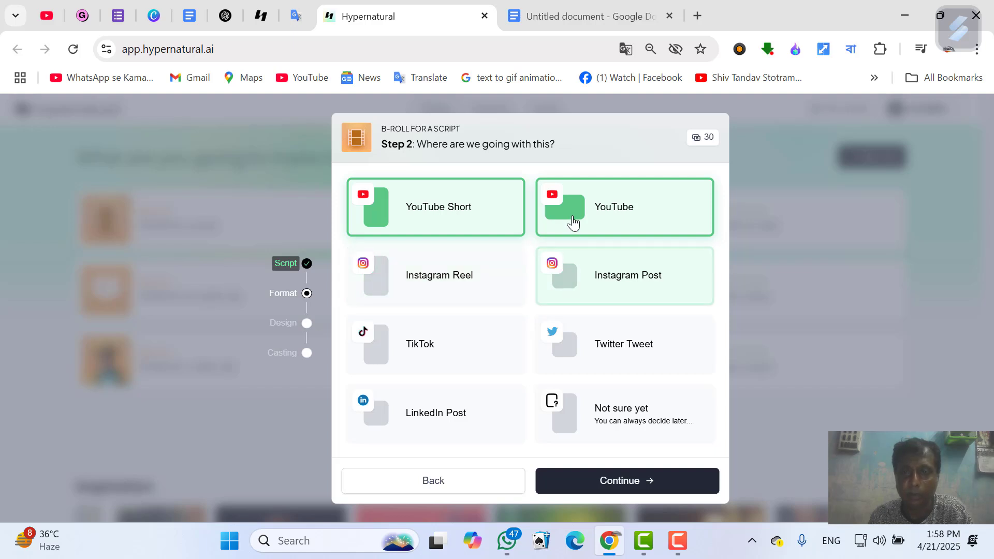
click(572, 222)
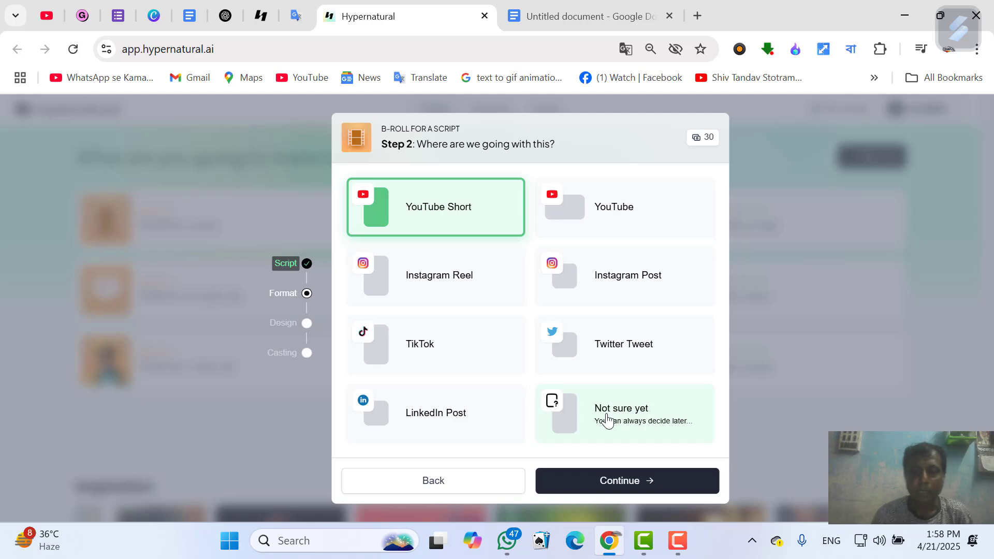
click(607, 420)
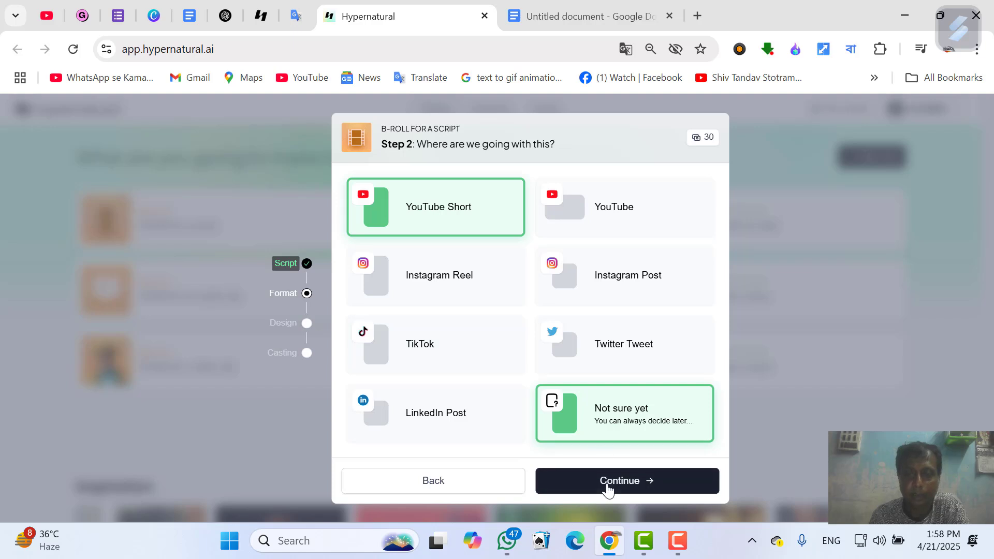
click(608, 481)
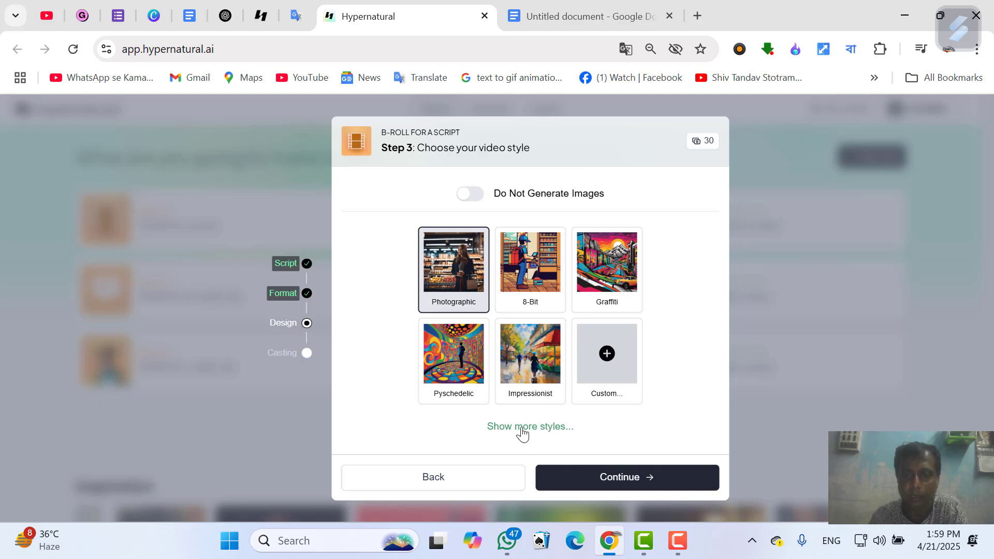
Expand and browse the list of video styles, and continue to the visual design step
click(520, 432)
drag(736, 157, 700, 249)
click(663, 496)
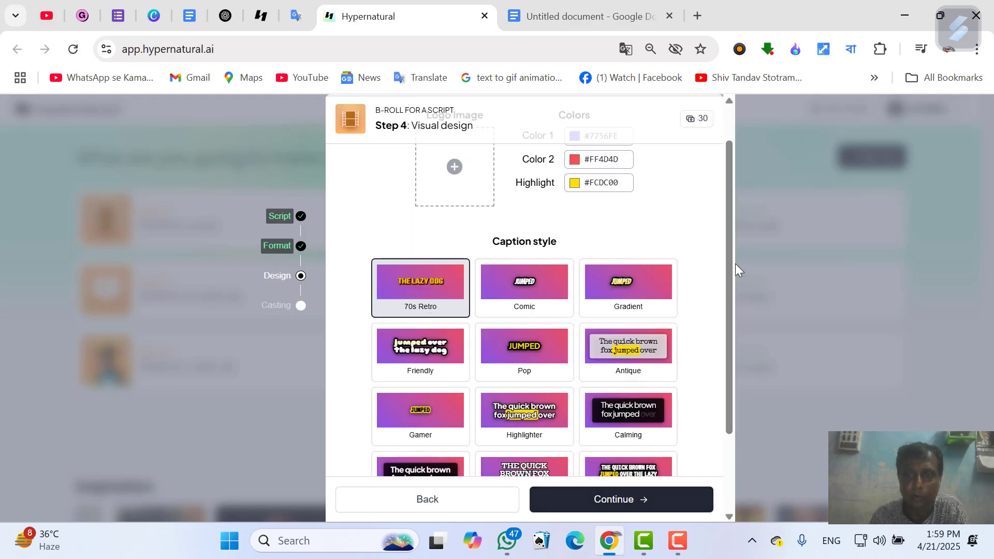
Upload the Black and Gold Modern Professional Photography Studio Logo image from Downloads as the video's logo
drag(732, 255, 722, 196)
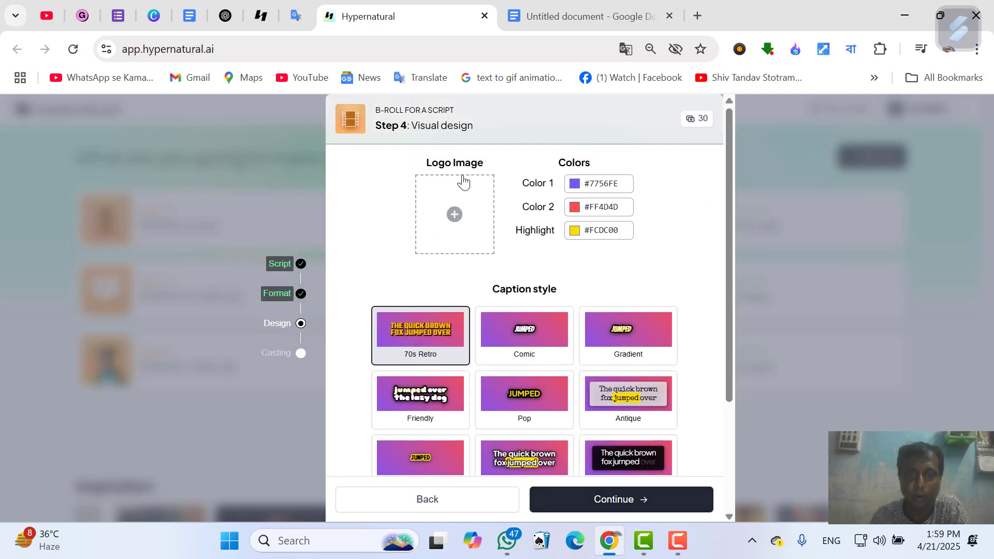
click(454, 217)
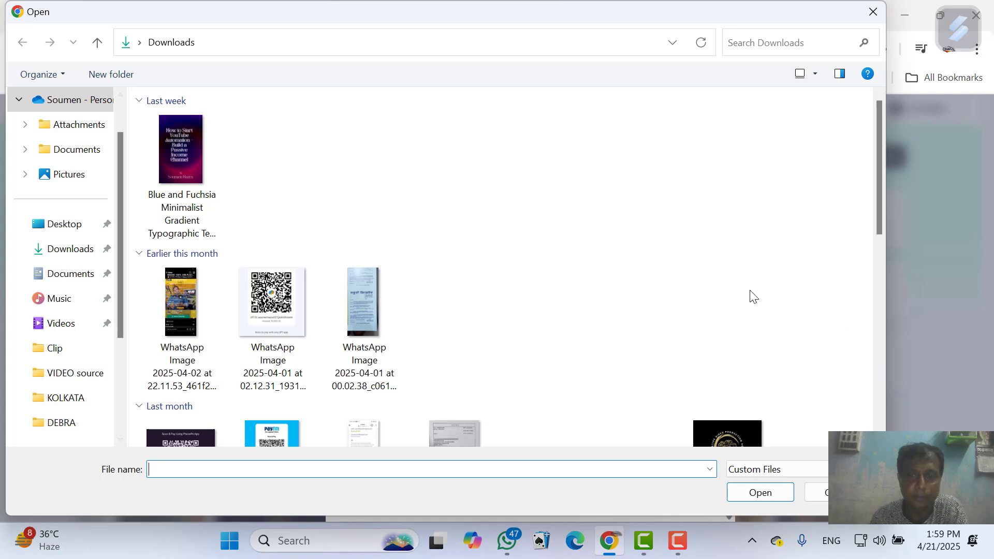
click(69, 253)
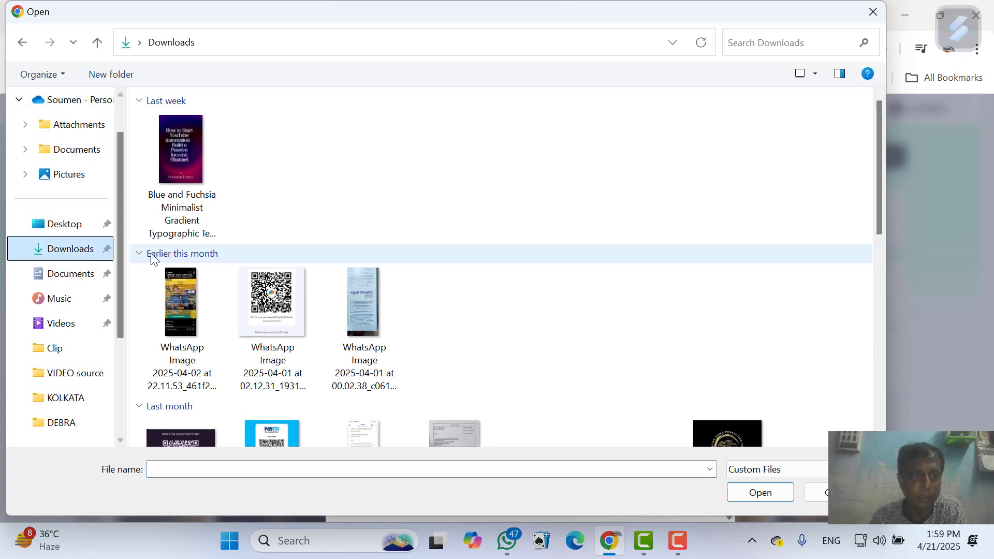
click(741, 433)
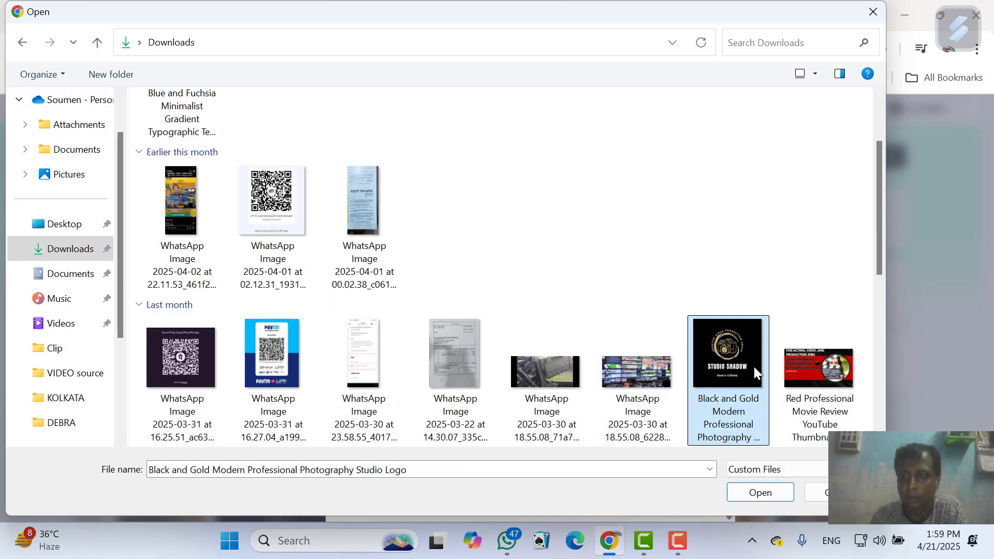
click(752, 493)
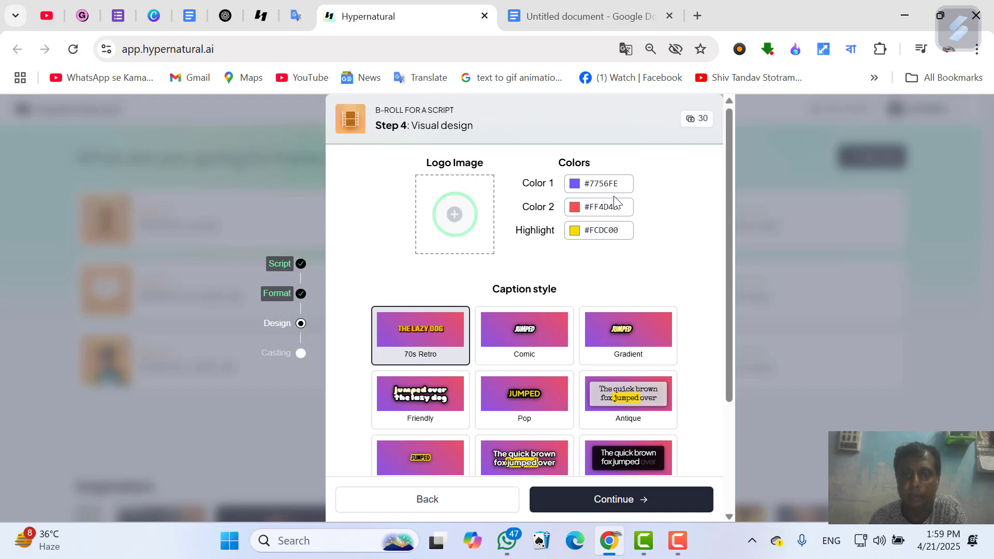
Apply the Pop caption style with Color 1 set to blue #093BD1 and continue to the casting step
click(576, 185)
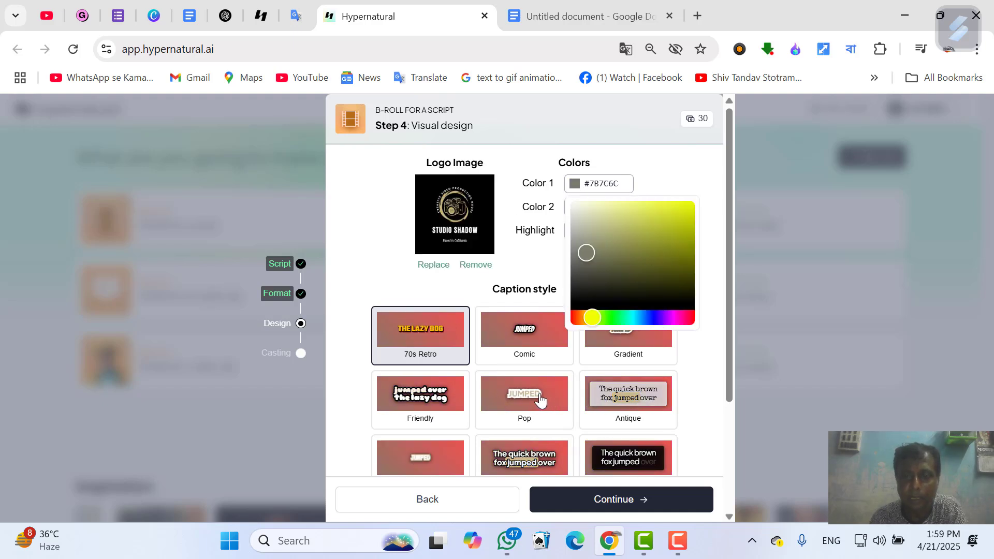
click(525, 399)
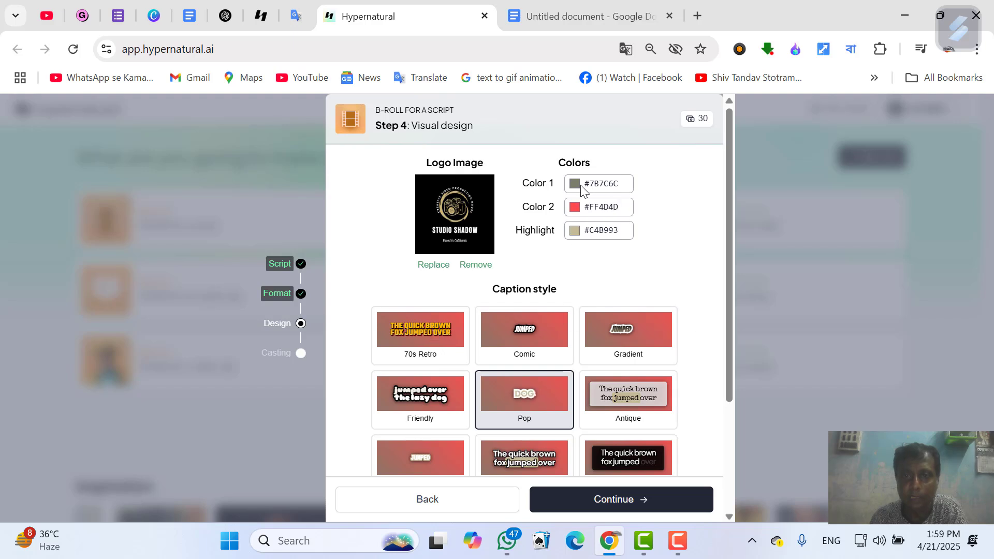
click(581, 189)
click(650, 321)
click(689, 213)
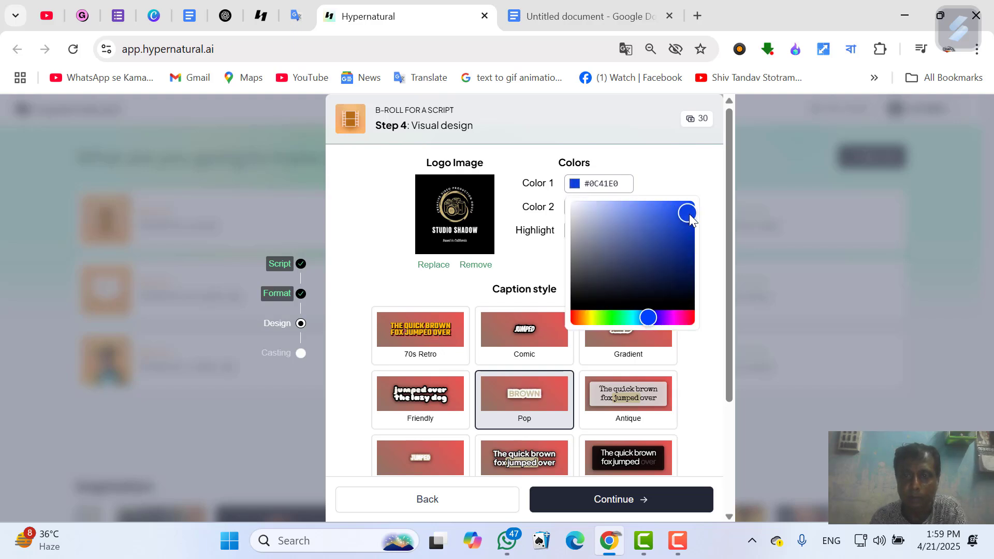
click(688, 219)
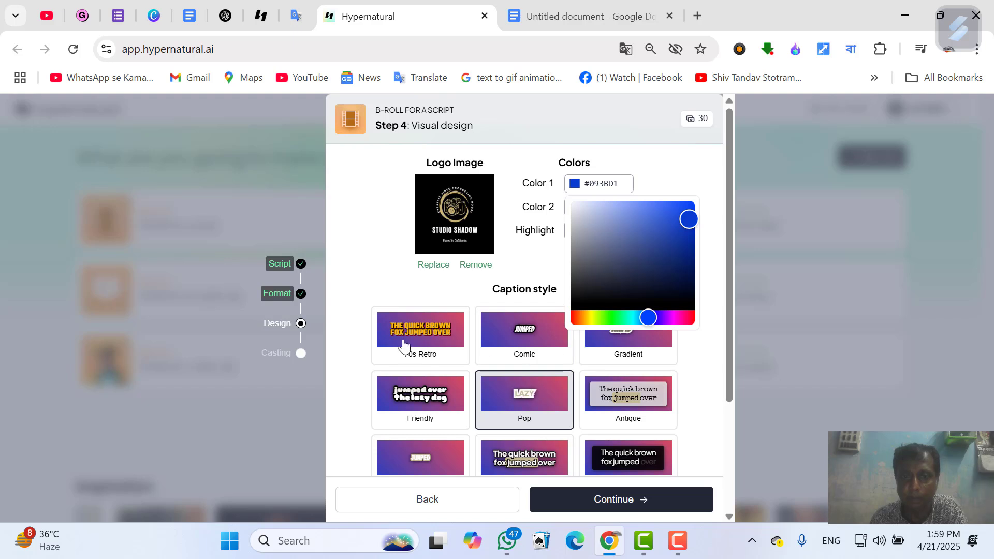
click(391, 275)
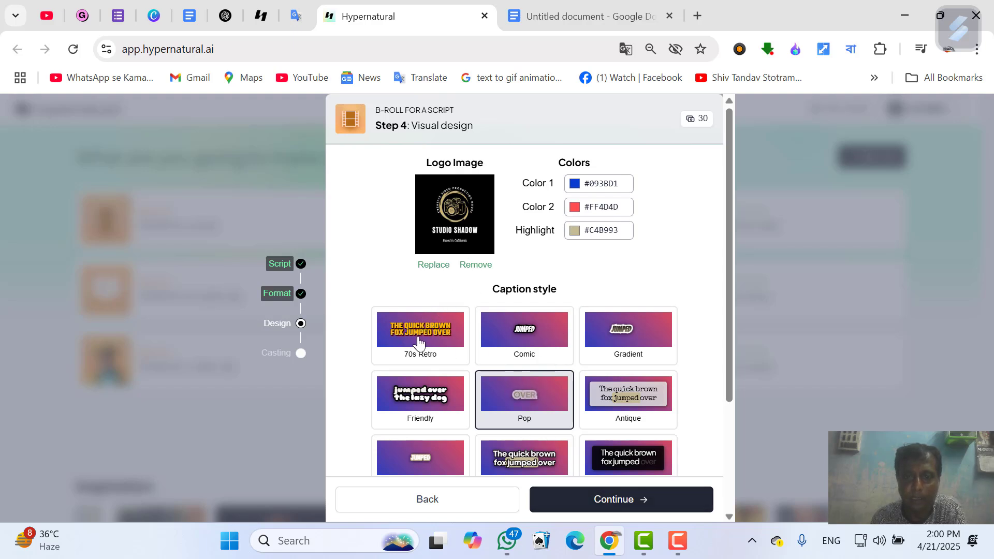
drag(732, 331, 716, 401)
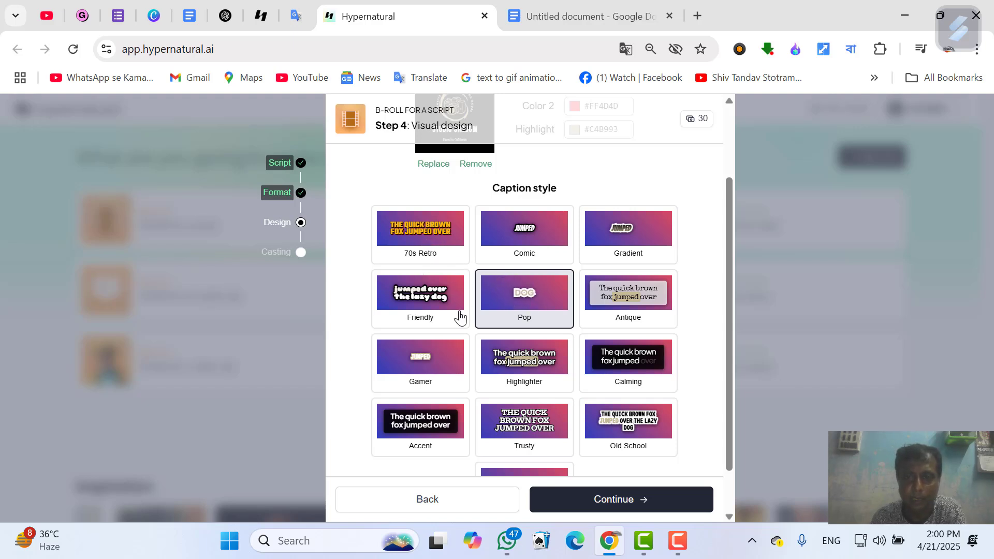
click(618, 505)
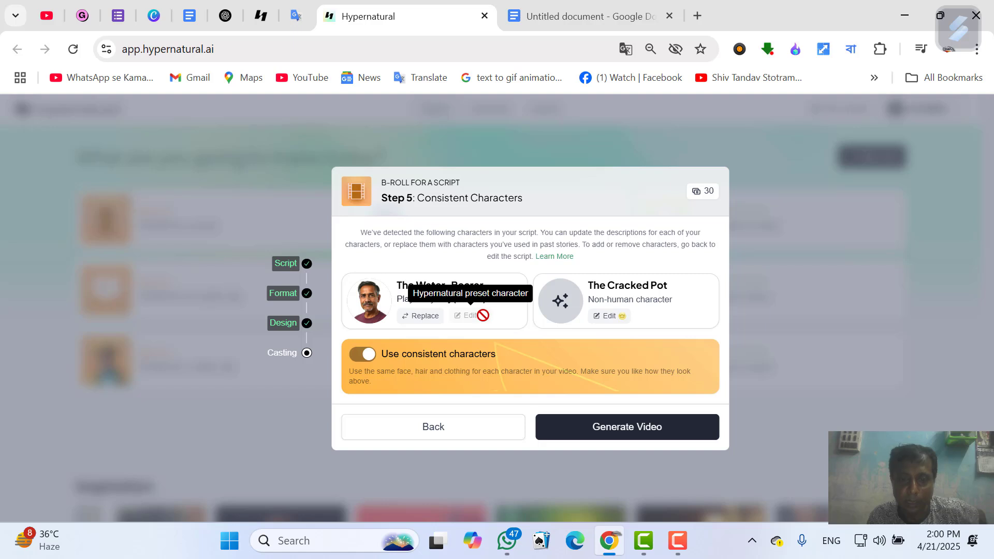
Review the replacement characters for The Water-Bearer, keep the Raj preset with consistent characters on, and generate the video
click(425, 317)
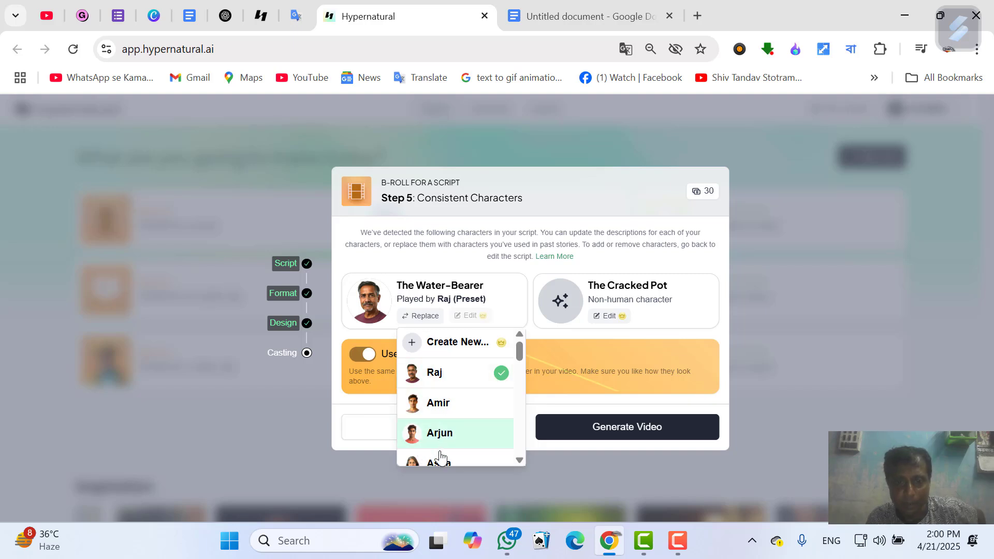
drag(520, 354, 503, 337)
scroll(504, 342, up, 2)
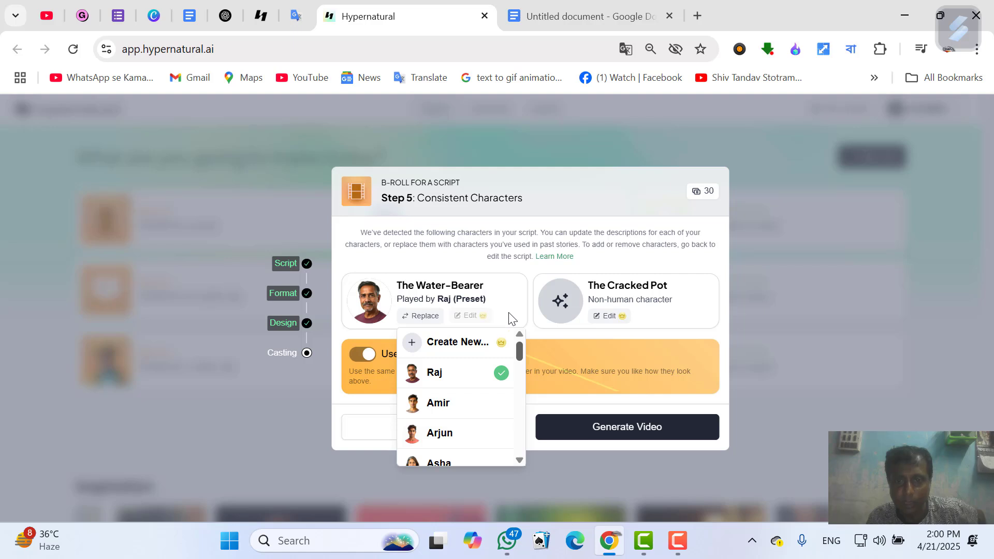
click(459, 263)
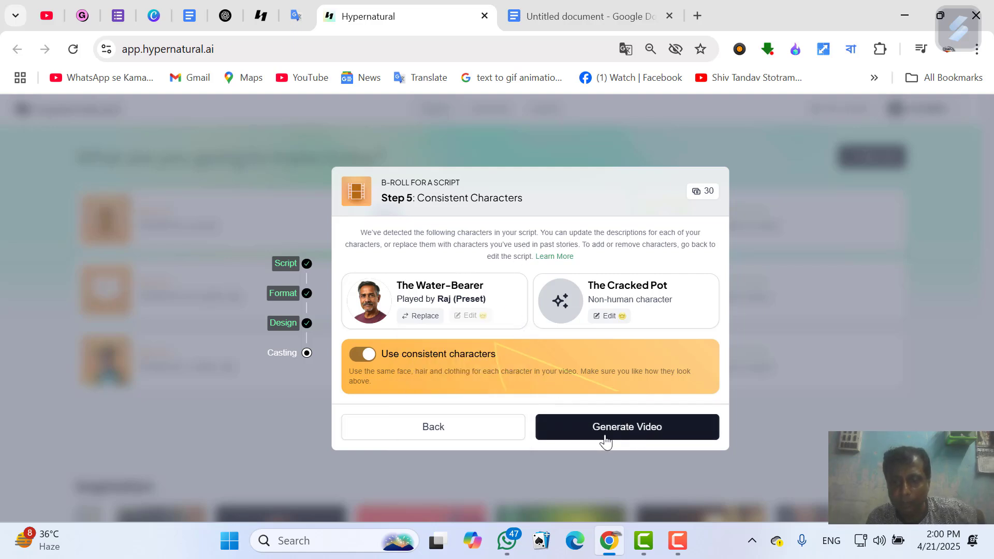
click(622, 437)
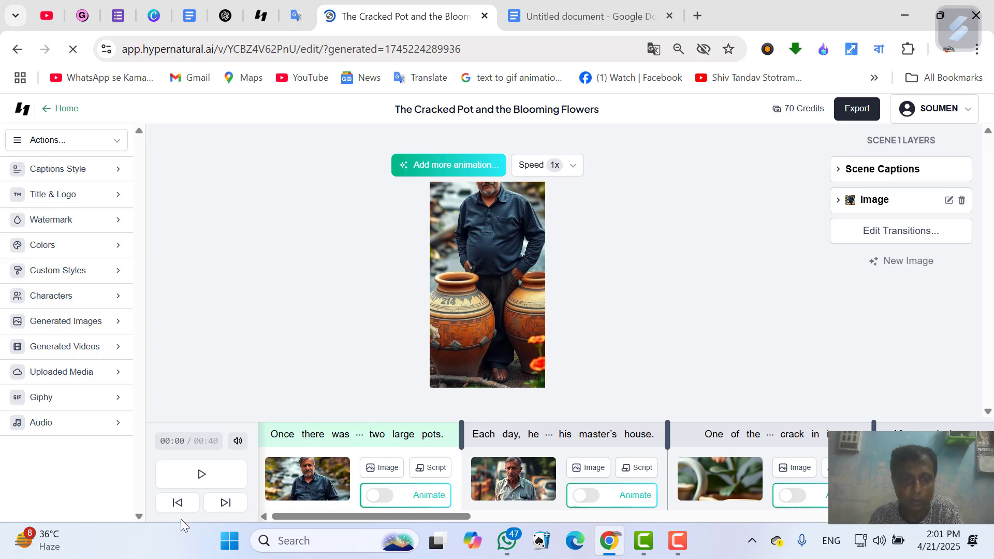
Play the opening scenes of the generated video in the editor and pause the playback
drag(353, 514, 318, 553)
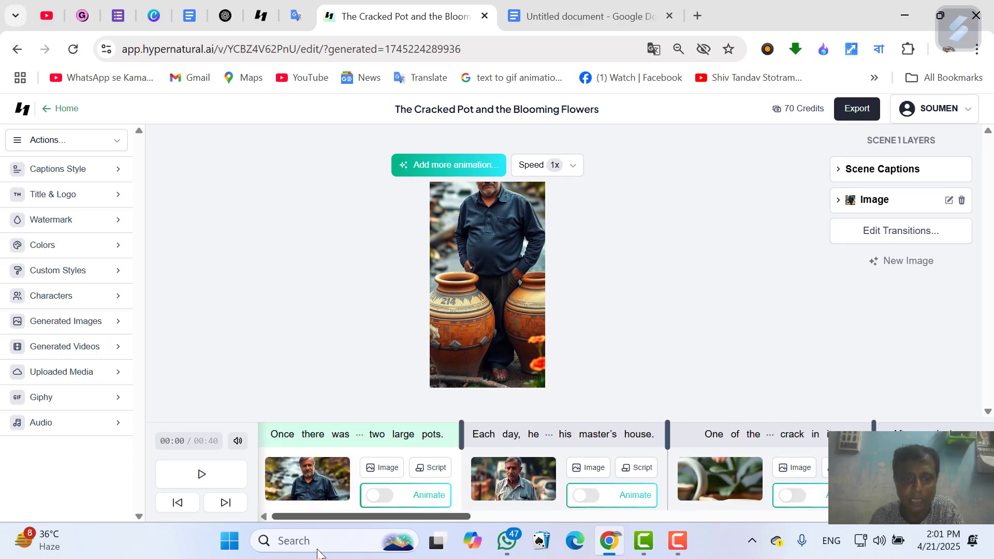
click(201, 475)
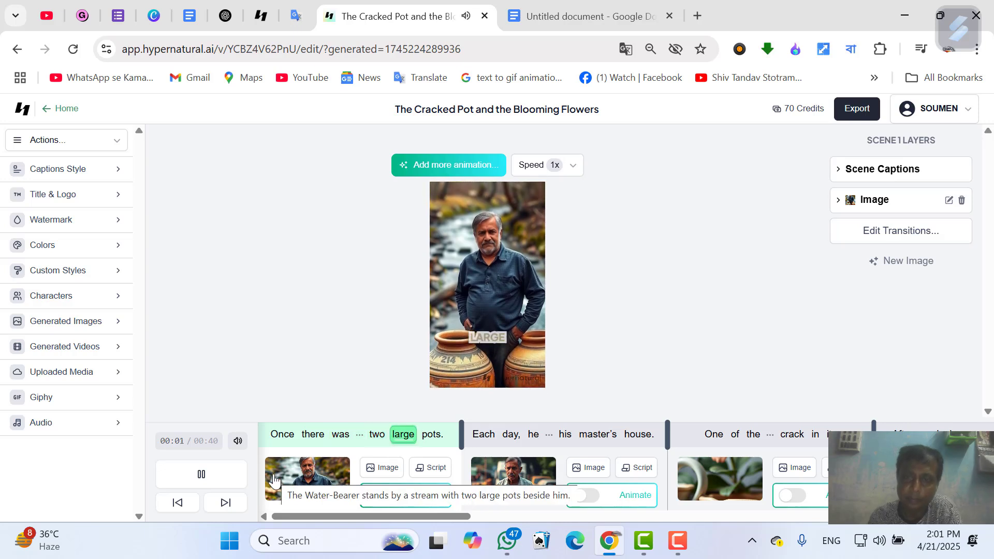
click(219, 480)
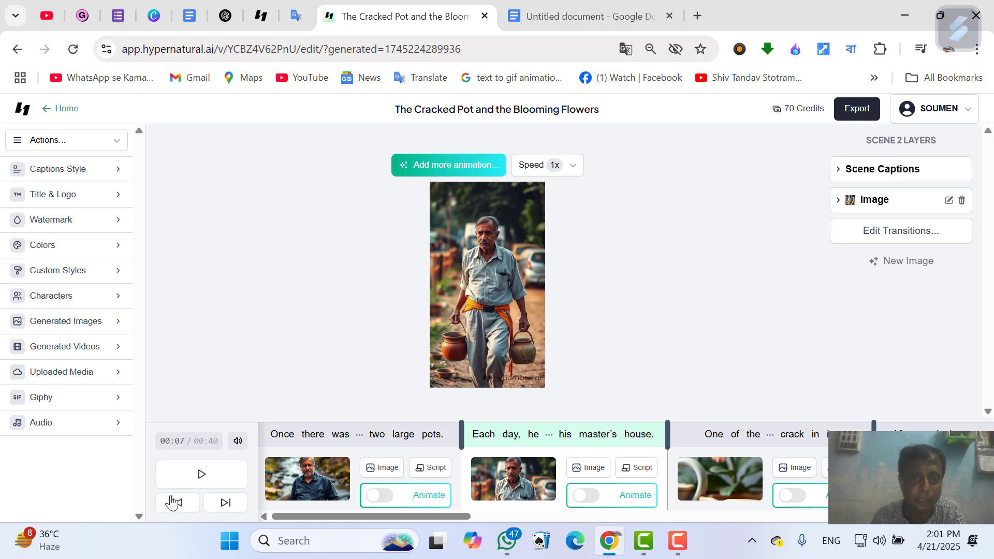
Try the Accent, Gamer and Comic caption styles during playback, return to the Pop style and pause the video
click(69, 170)
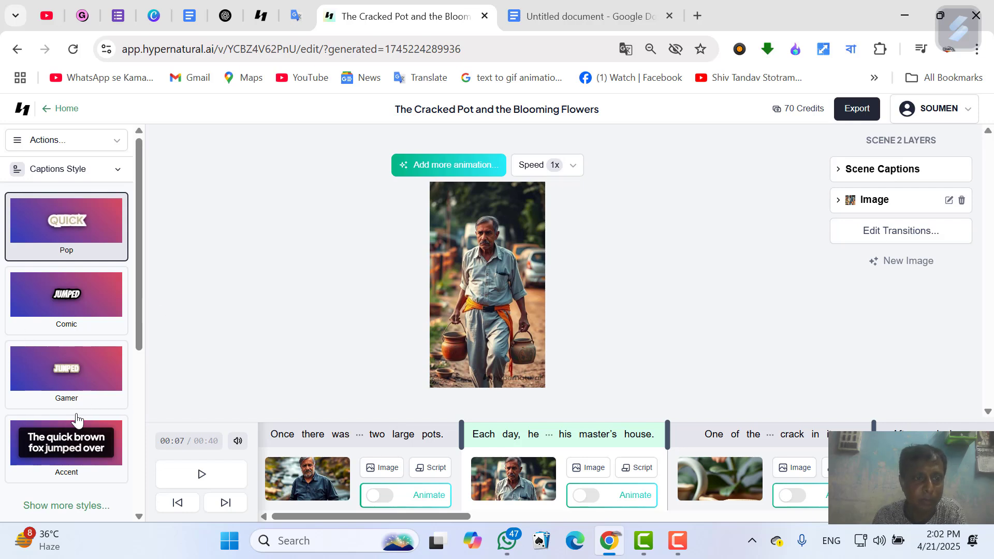
click(91, 444)
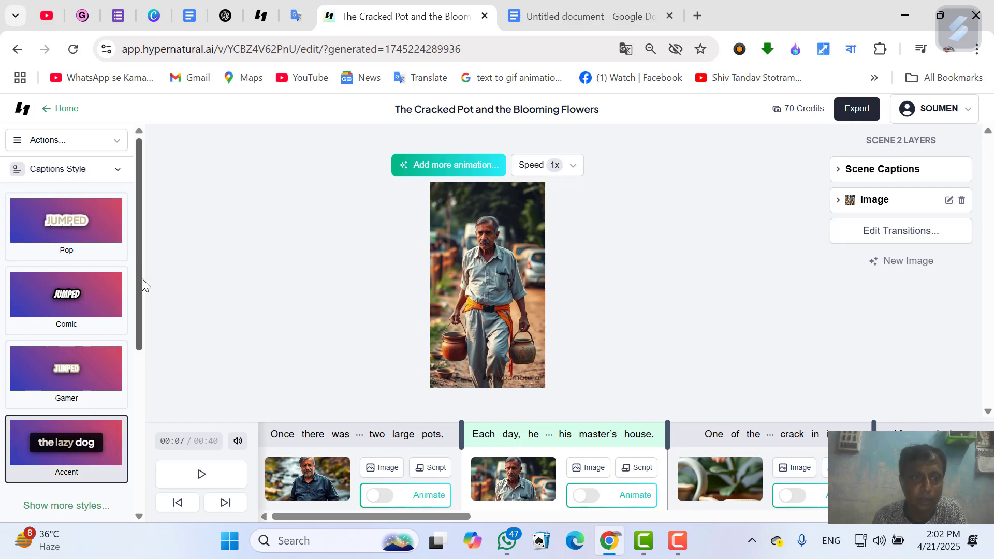
drag(141, 280, 149, 371)
click(202, 474)
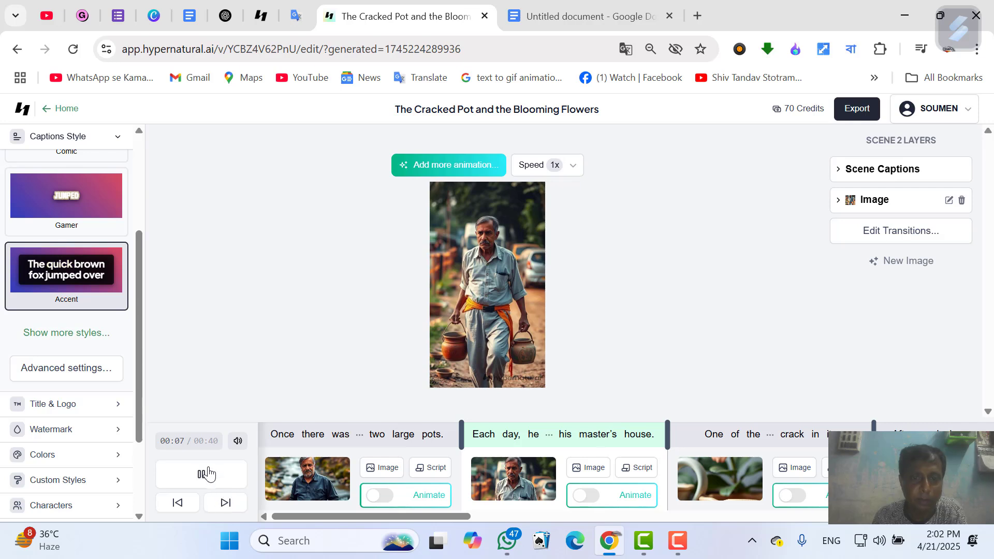
click(73, 204)
scroll(135, 254, up, 3)
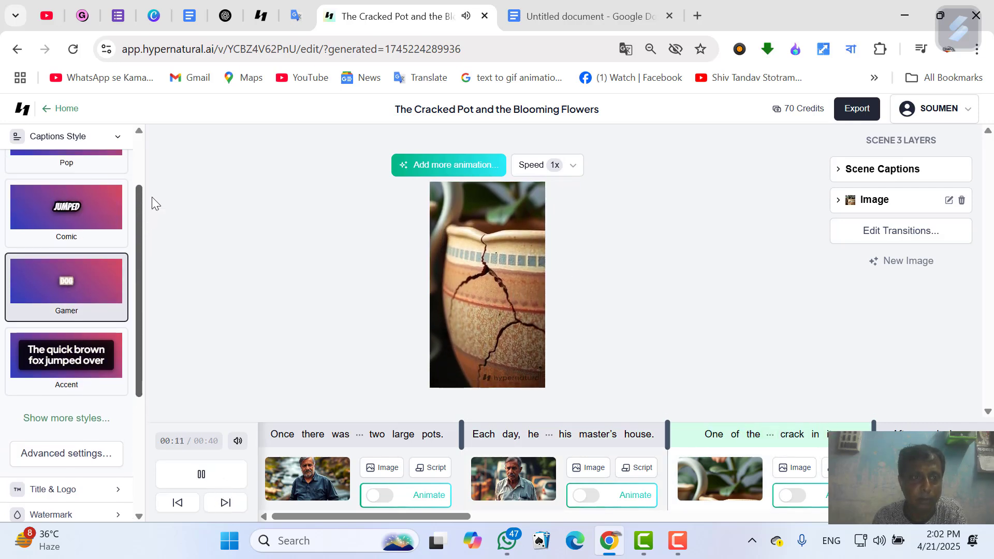
click(74, 253)
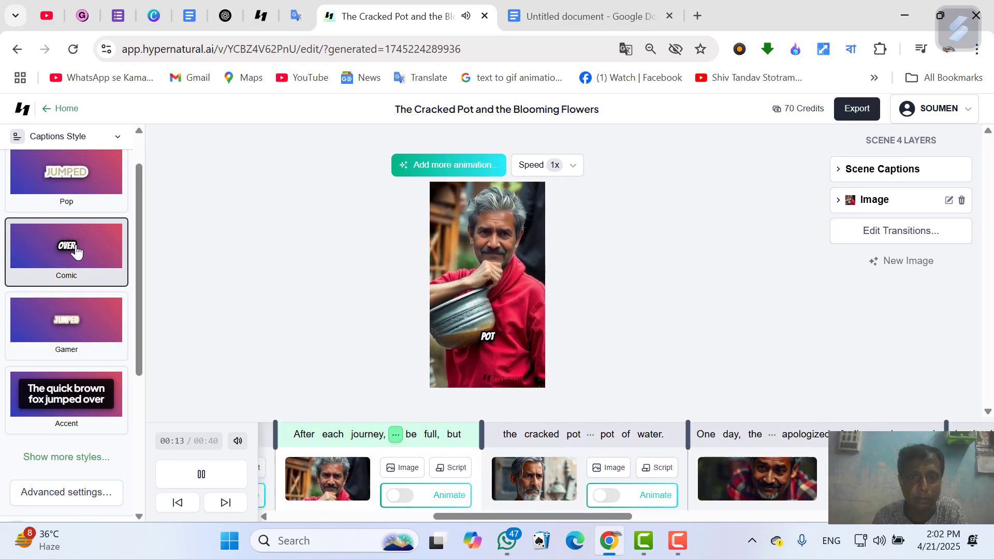
click(94, 206)
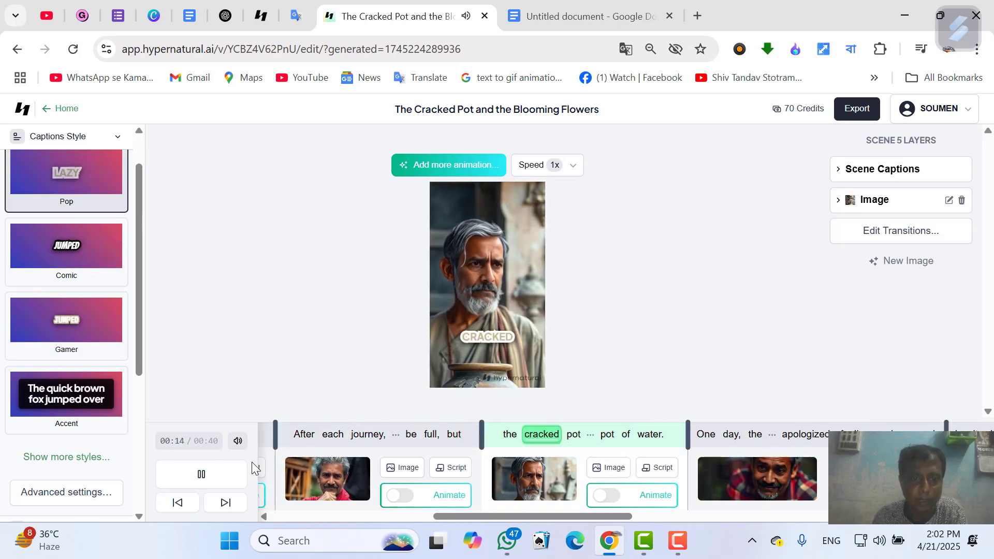
click(201, 474)
Turn on bold text in the advanced caption settings and keep the caption position on Automatic
drag(142, 290, 147, 382)
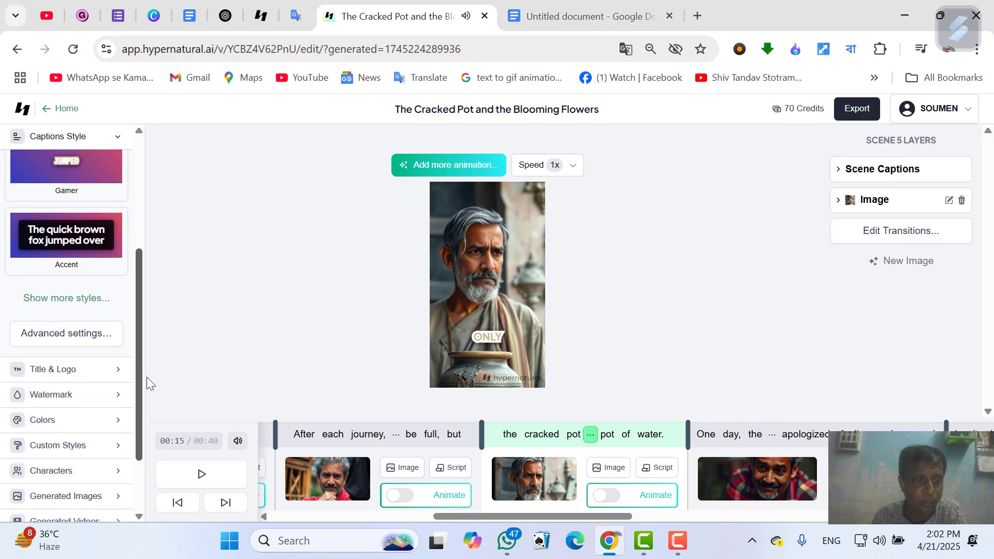
click(95, 328)
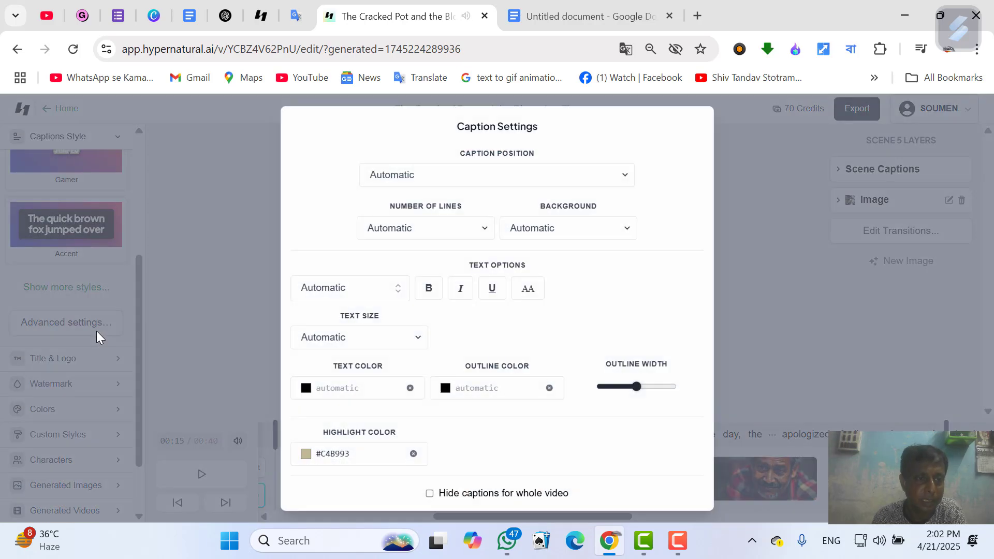
click(429, 288)
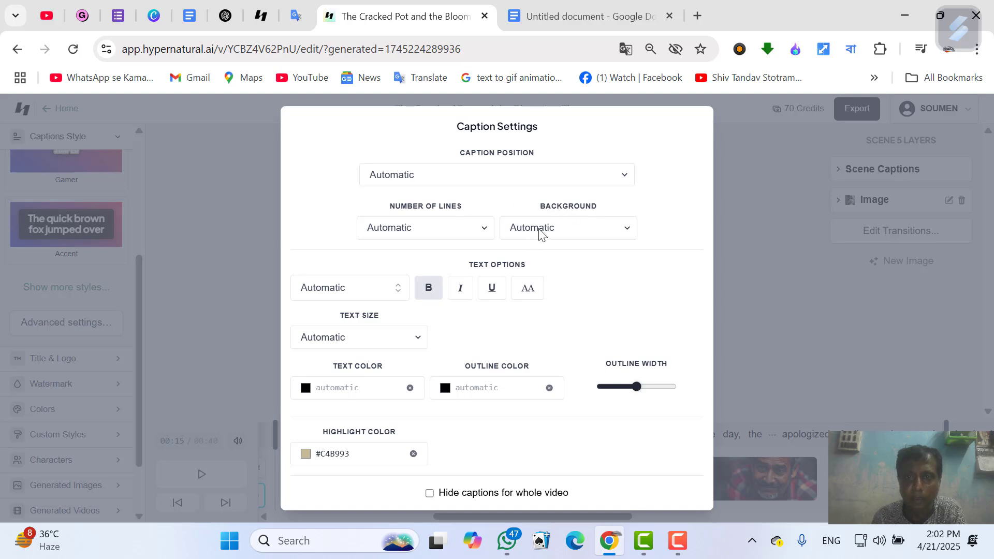
click(611, 176)
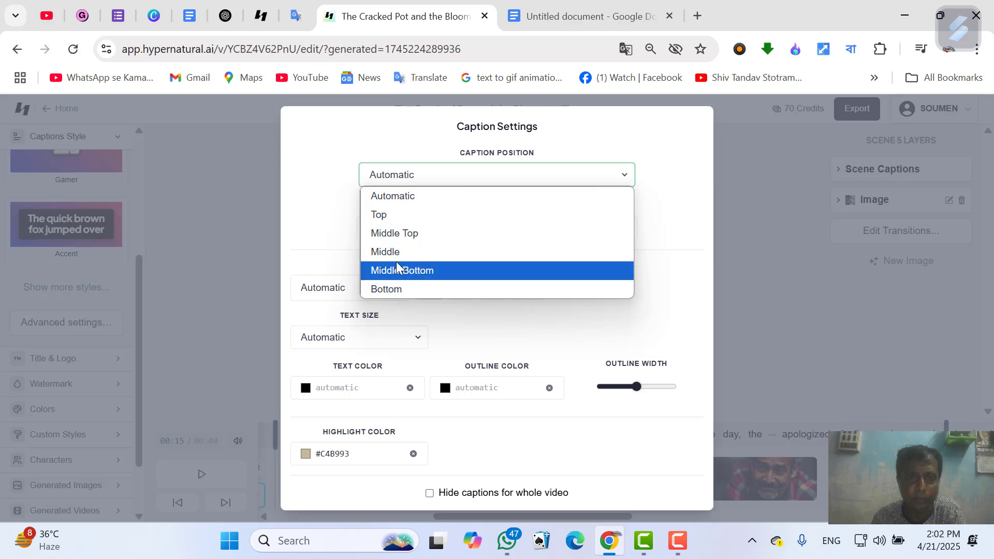
click(338, 227)
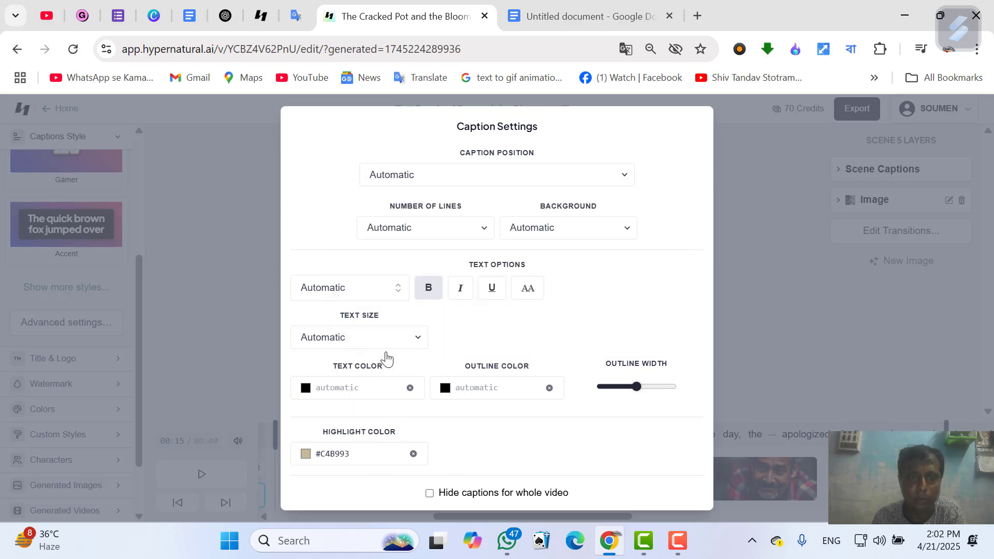
key(Escape)
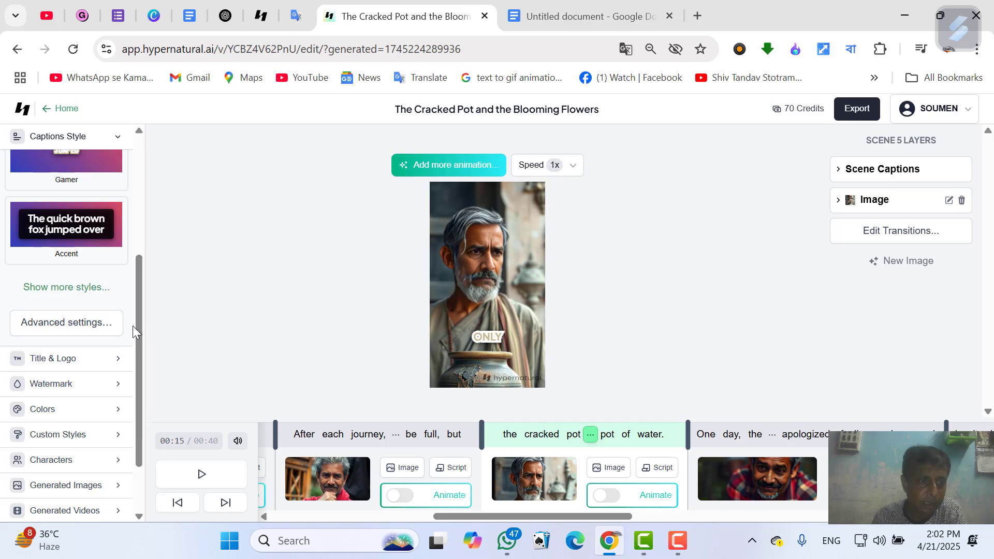
Try the logo in the Top Left position of the video and settle on Top Right
scroll(134, 342, down, 2)
click(78, 290)
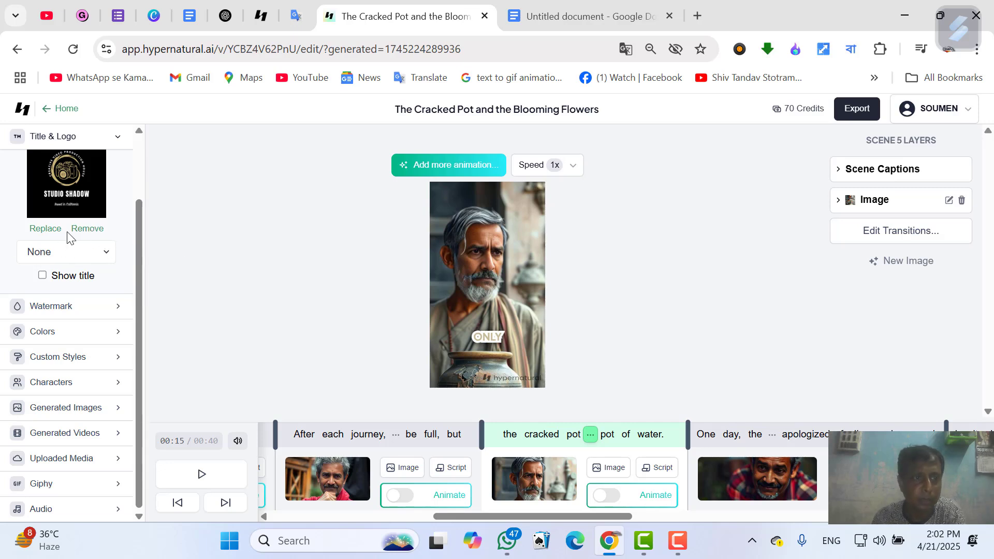
click(106, 253)
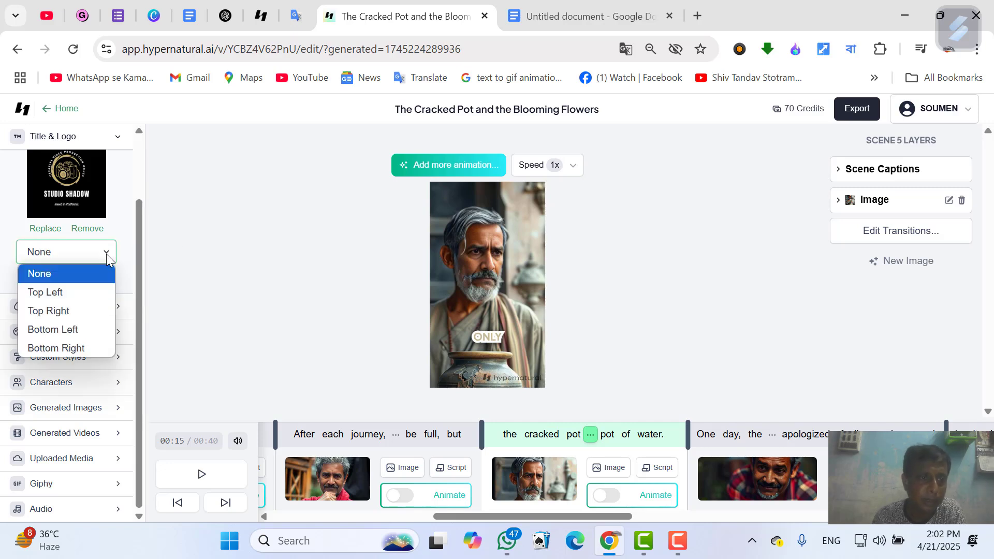
click(45, 293)
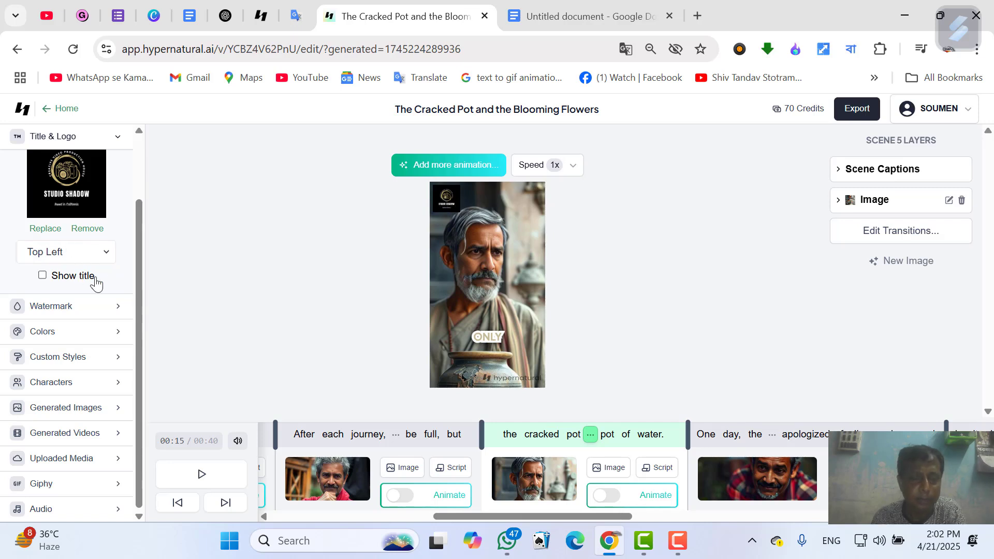
click(71, 262)
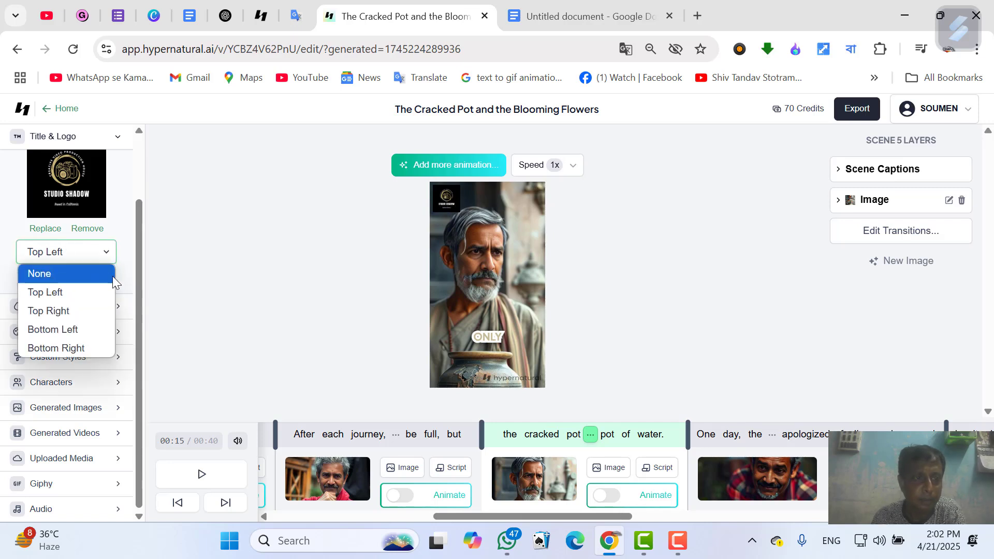
click(61, 312)
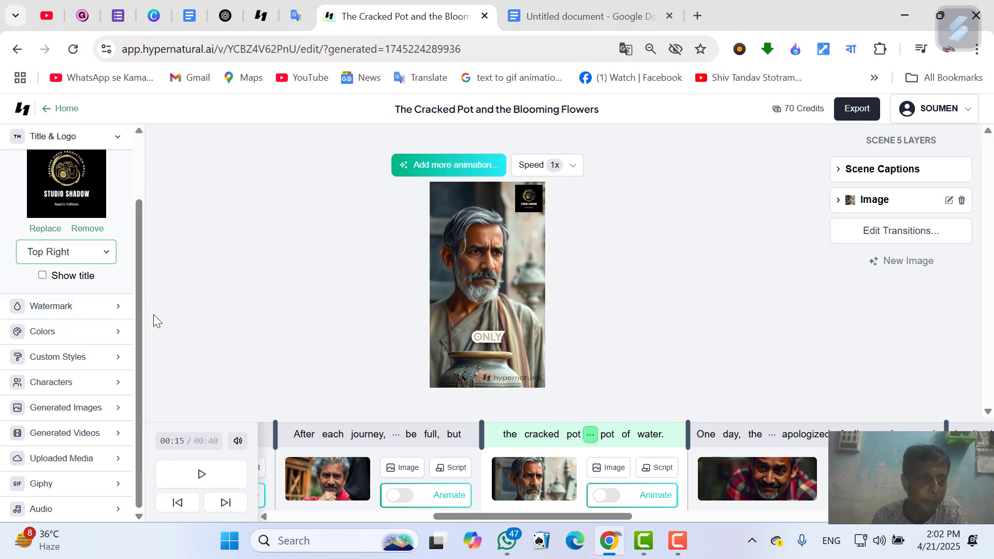
Set the video's Color 1 to lime green #B2F606
click(91, 337)
click(67, 303)
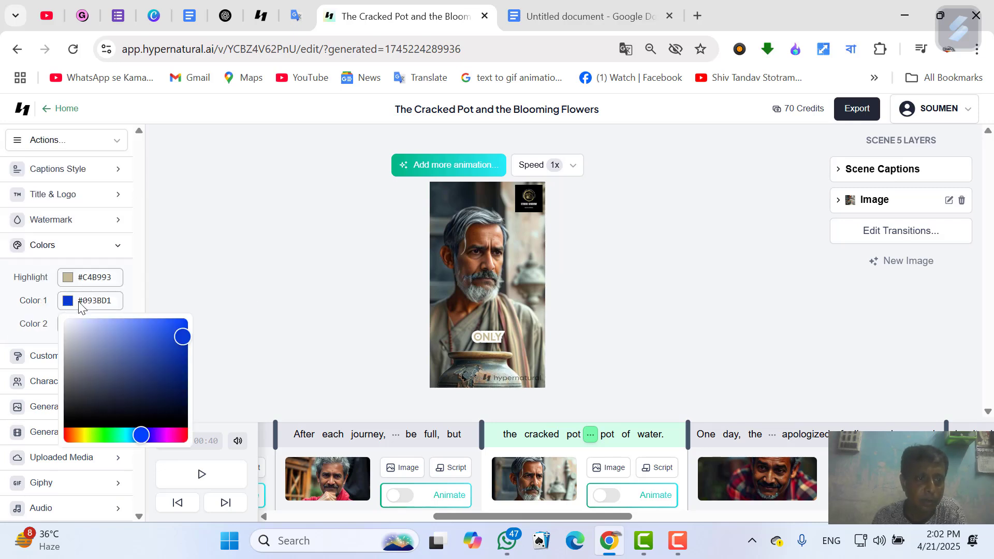
click(158, 351)
click(89, 435)
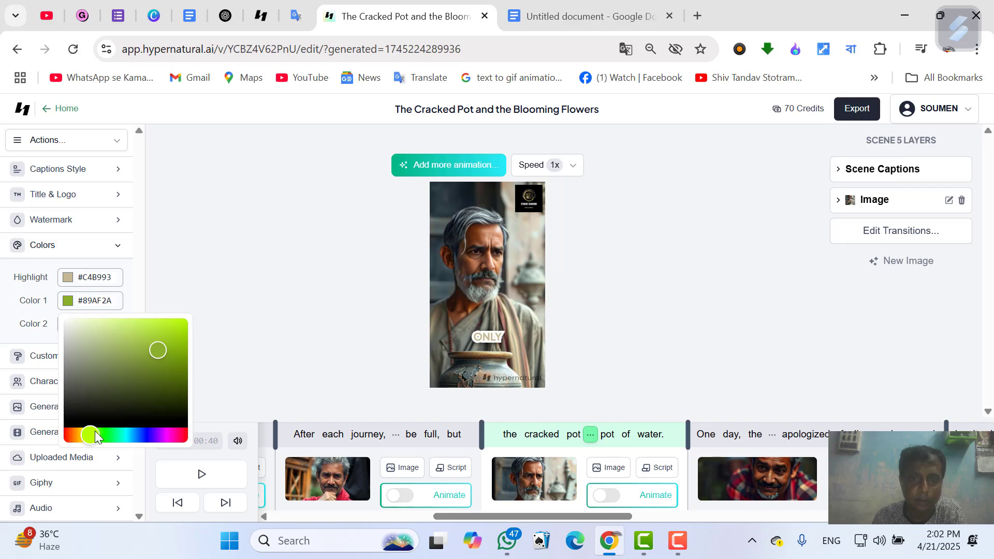
click(184, 323)
click(195, 305)
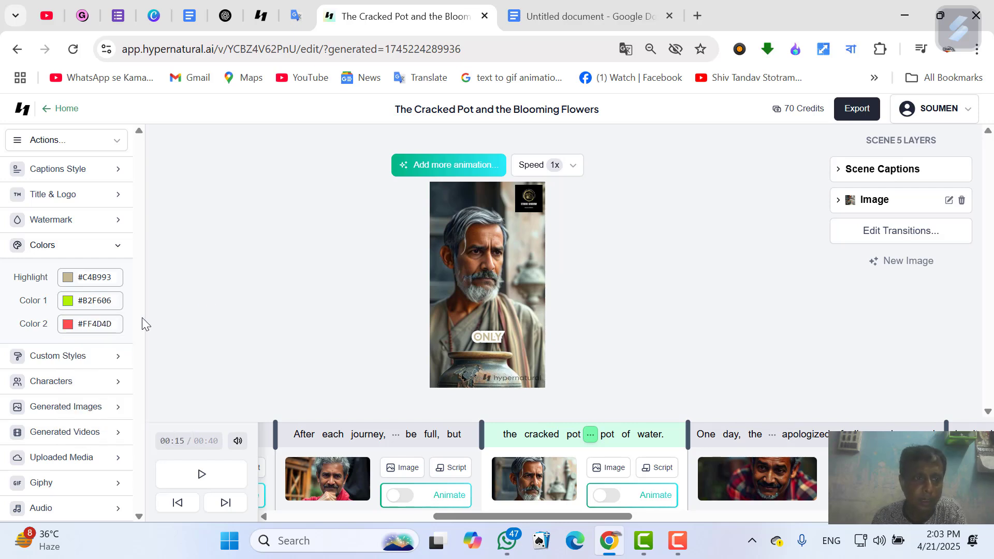
click(90, 252)
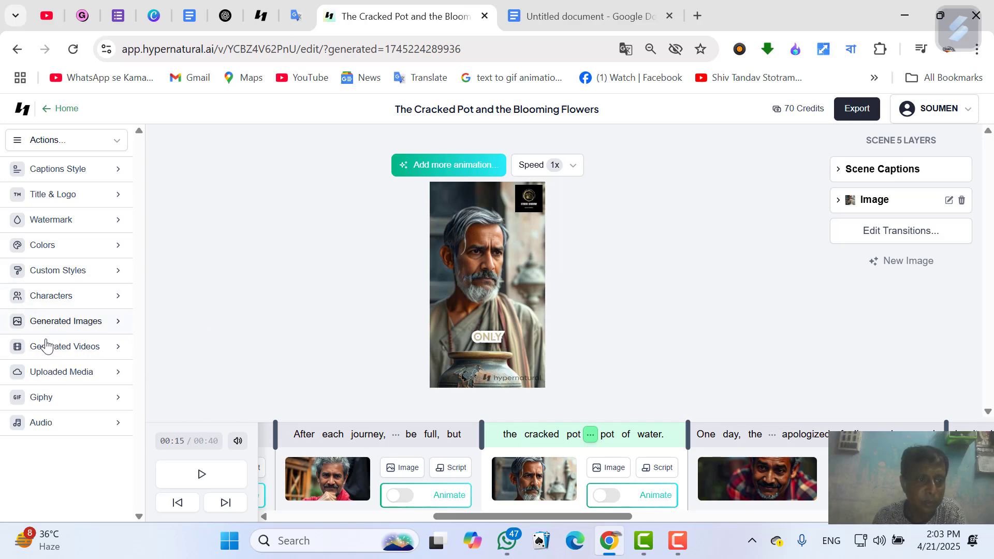
Examine the video's generated images and the prompt, style and animation options for generating a new image
click(82, 326)
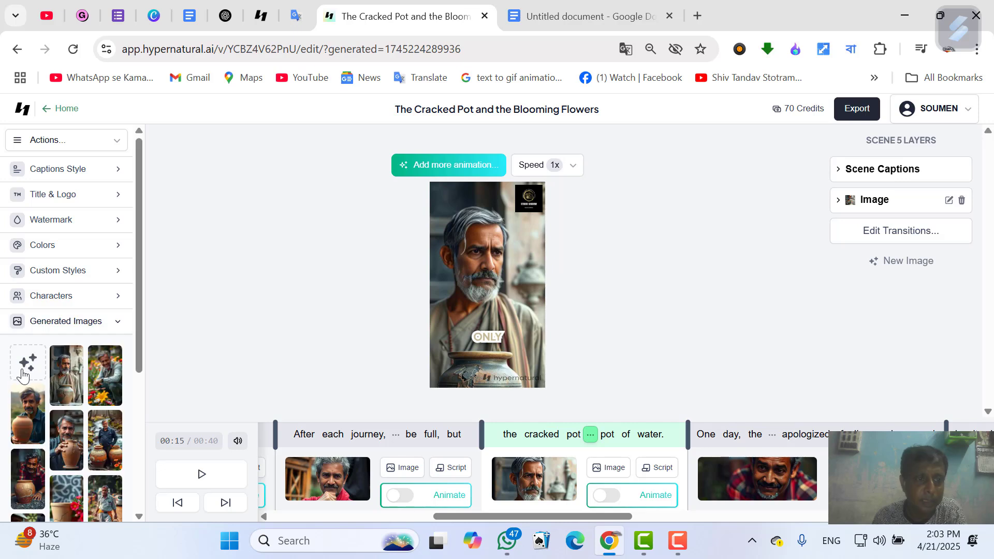
drag(139, 312, 139, 380)
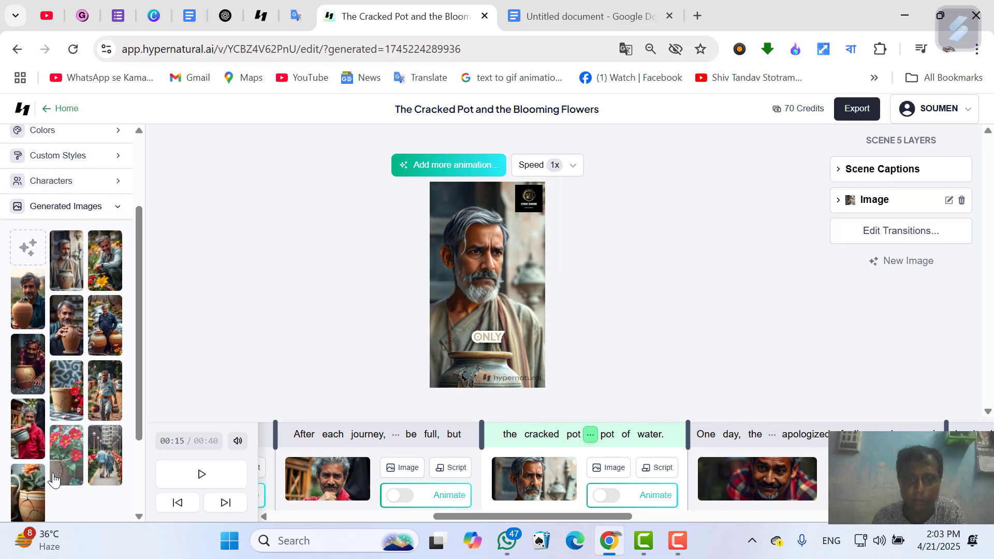
click(31, 253)
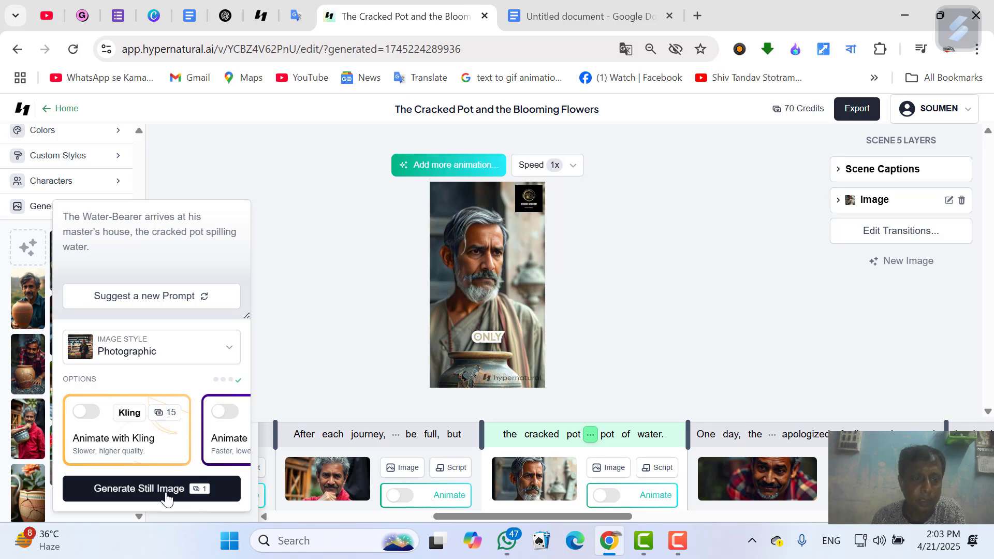
click(288, 300)
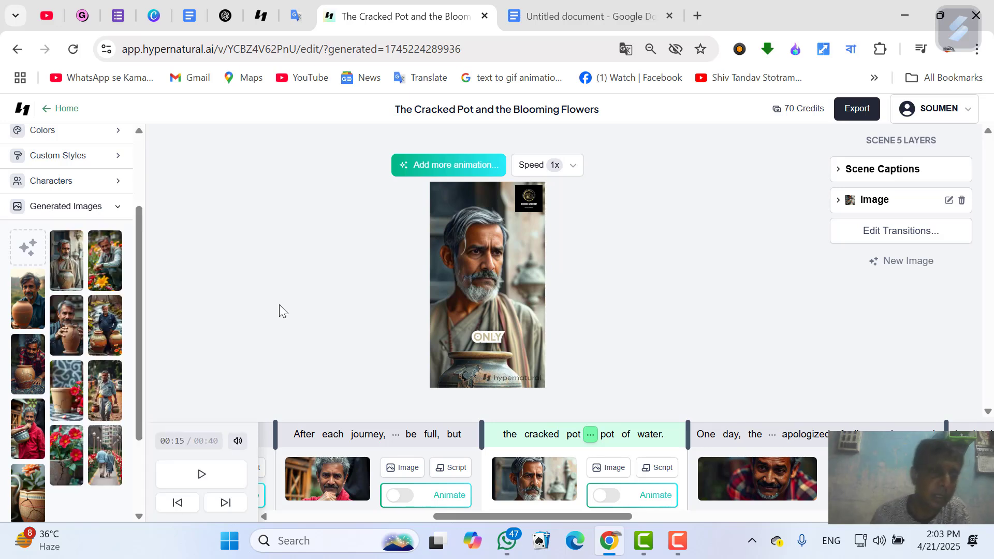
click(116, 206)
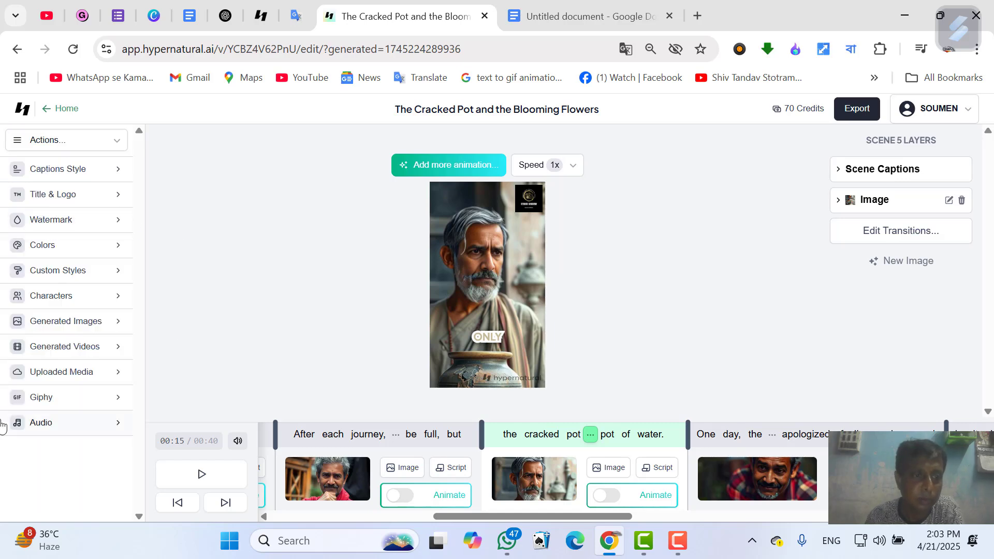
Upload the red-shirt portrait photo whose file name starts with FB_IMG from the Downloads folder to the video's uploaded media
click(108, 373)
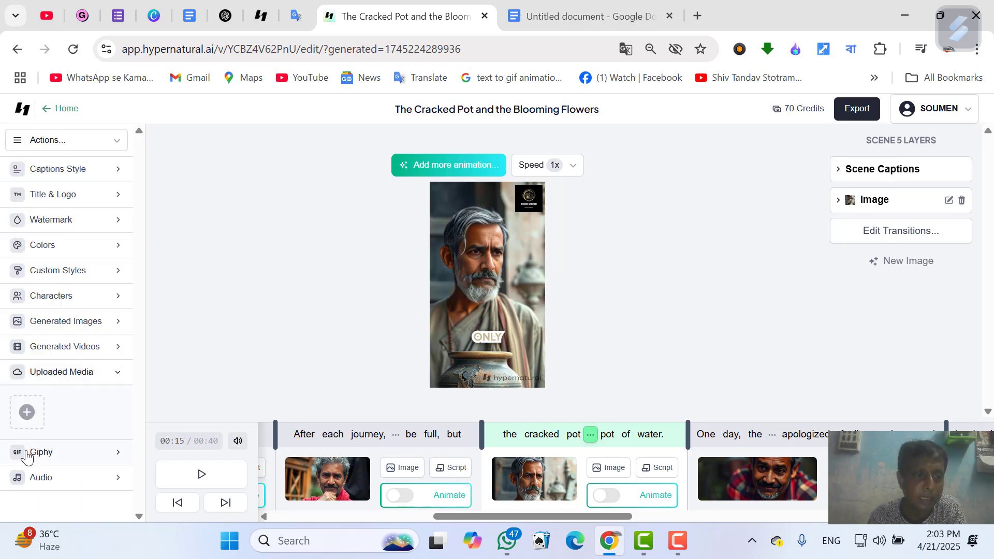
click(35, 428)
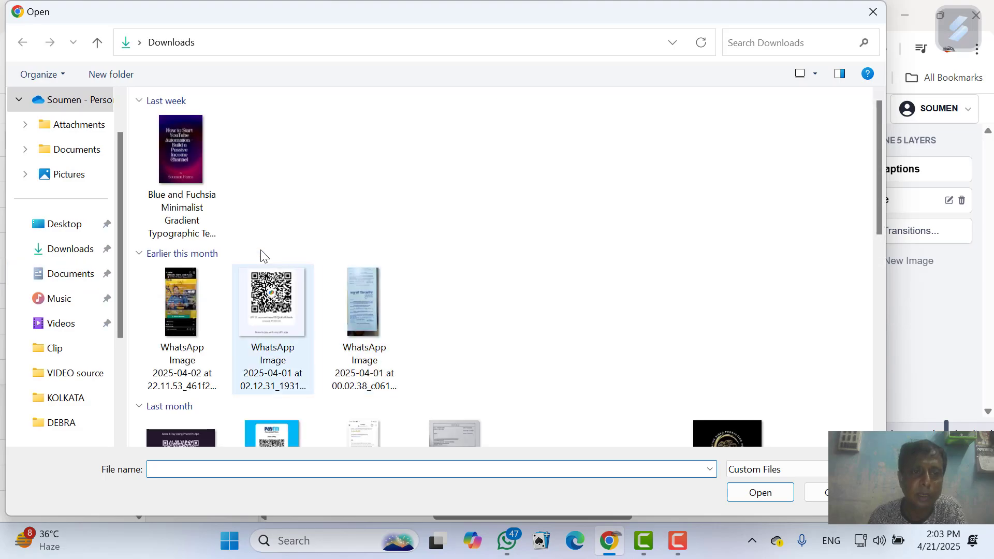
drag(887, 165, 887, 359)
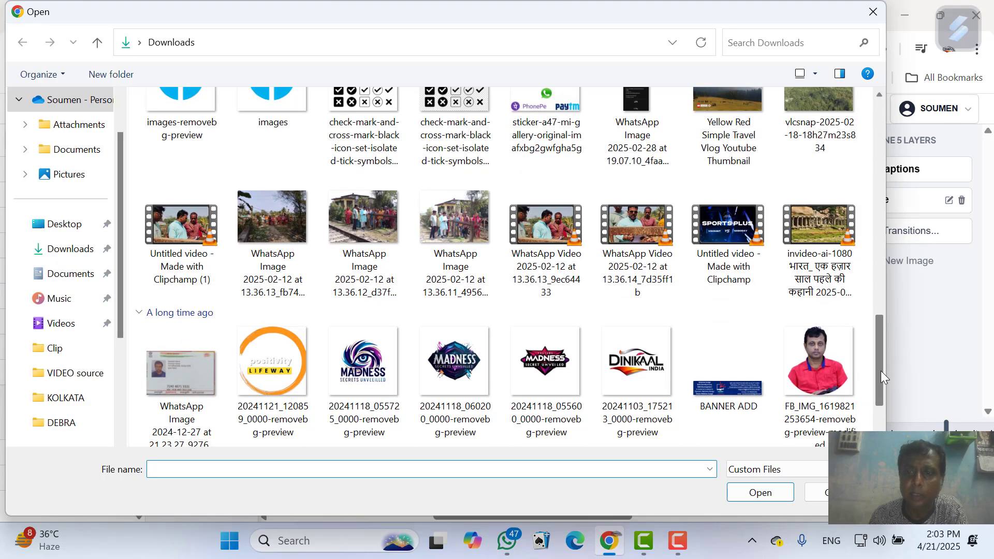
click(783, 399)
click(741, 495)
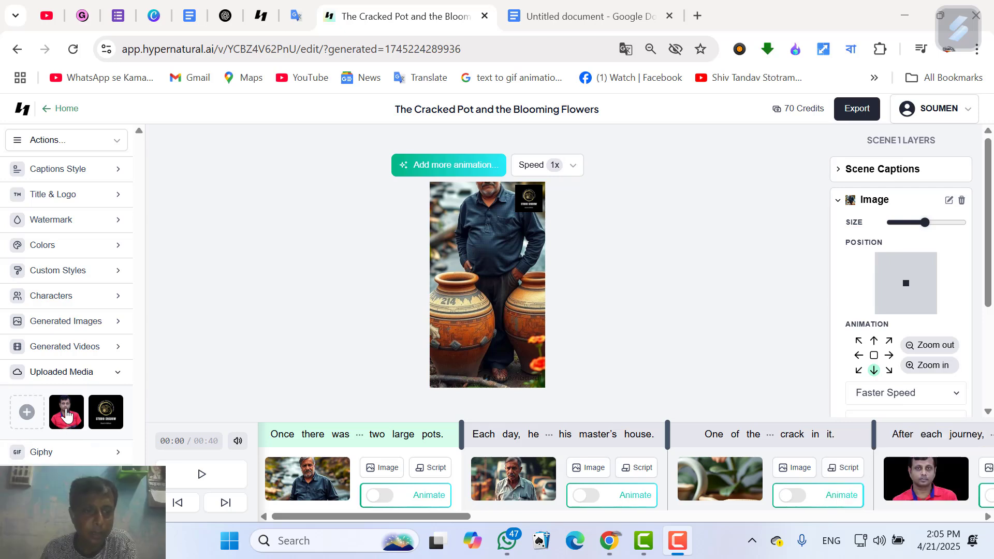
Preview scene 4, which uses the uploaded portrait photo, and pause the playback
click(925, 492)
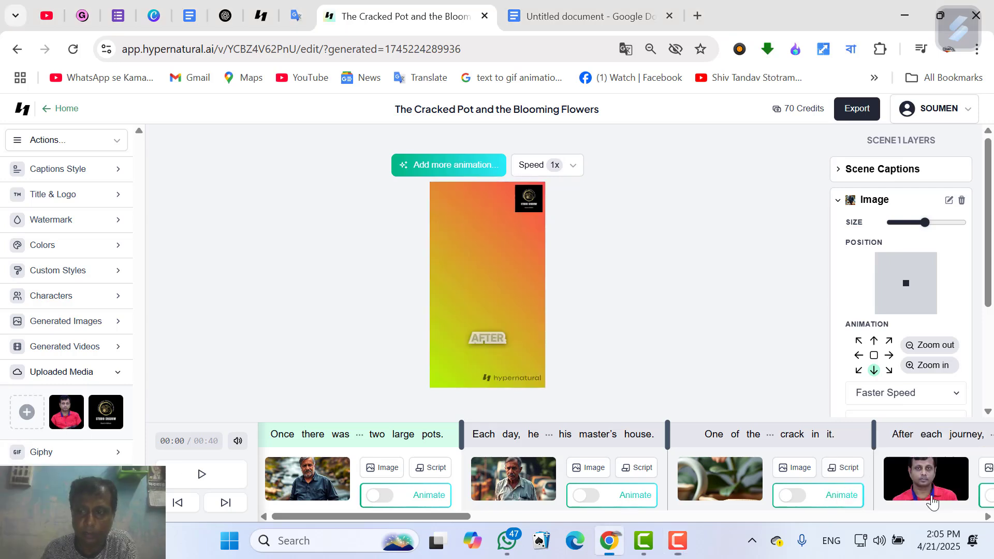
key(space)
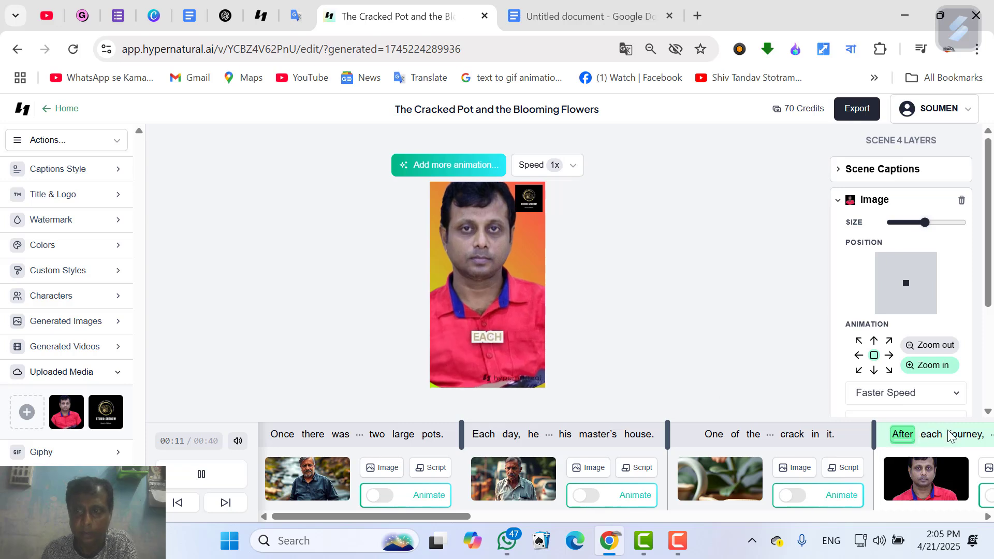
click(222, 486)
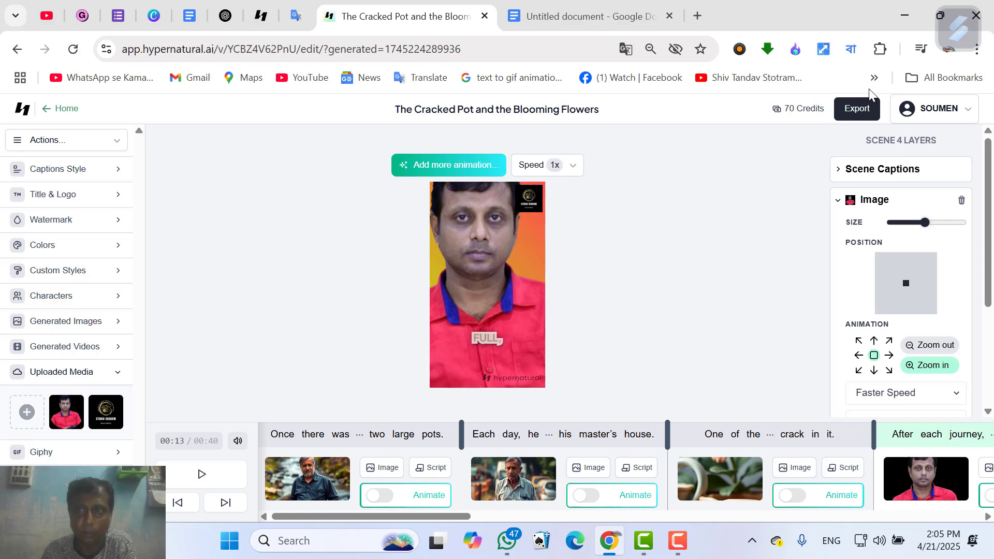
Export the video in SD quality and Vertical format for TikTok, Reels and Shorts
click(857, 110)
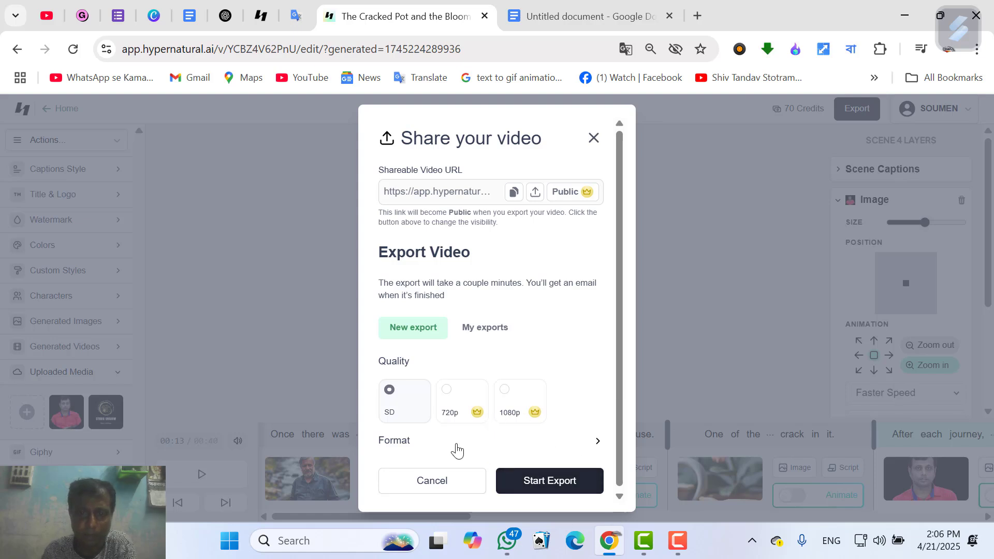
click(598, 445)
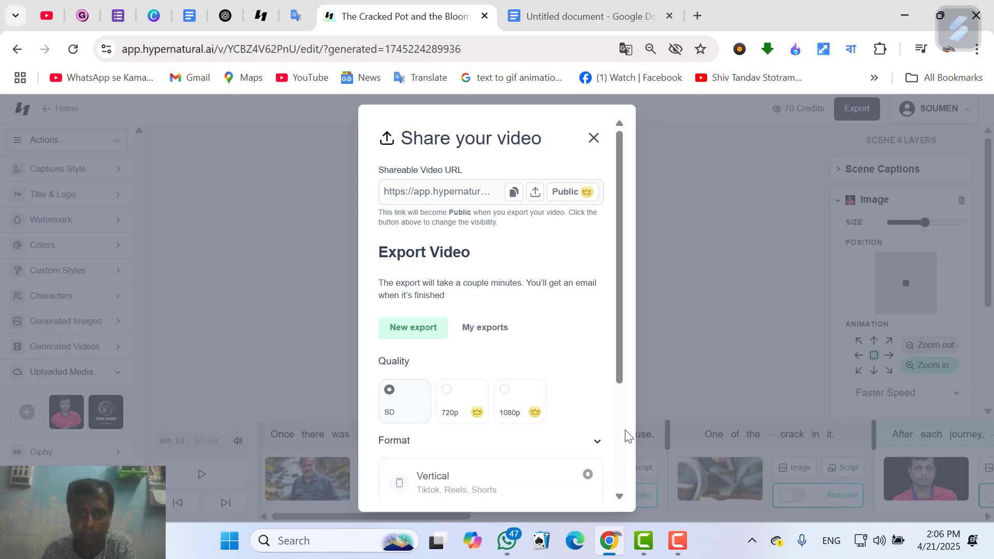
drag(621, 286, 645, 438)
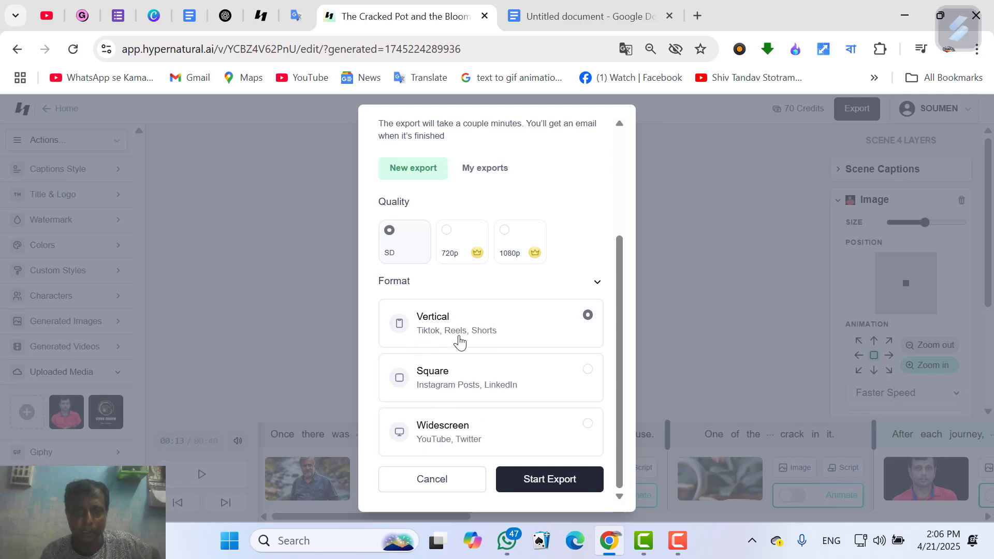
click(536, 489)
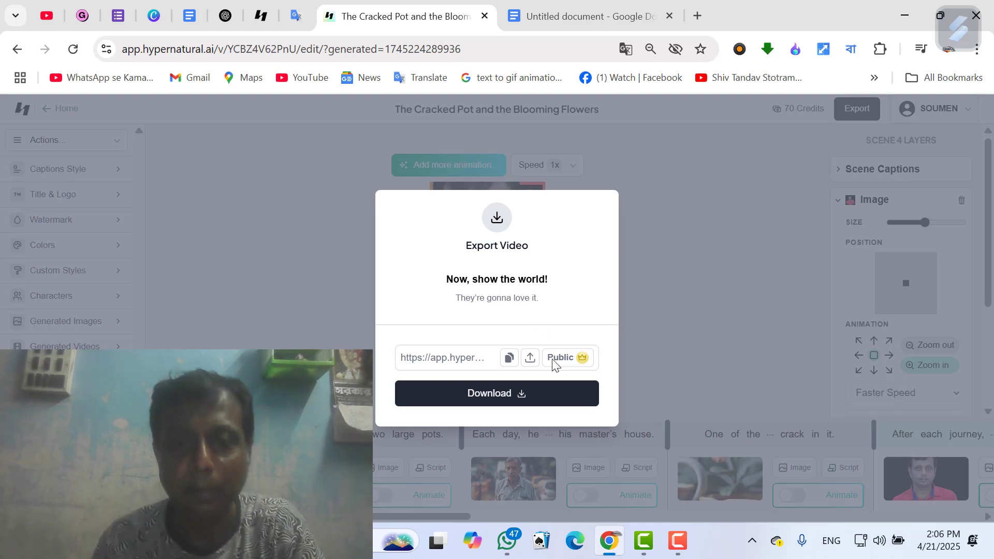
Download the exported vertical video as an MP4 file to the computer
click(542, 401)
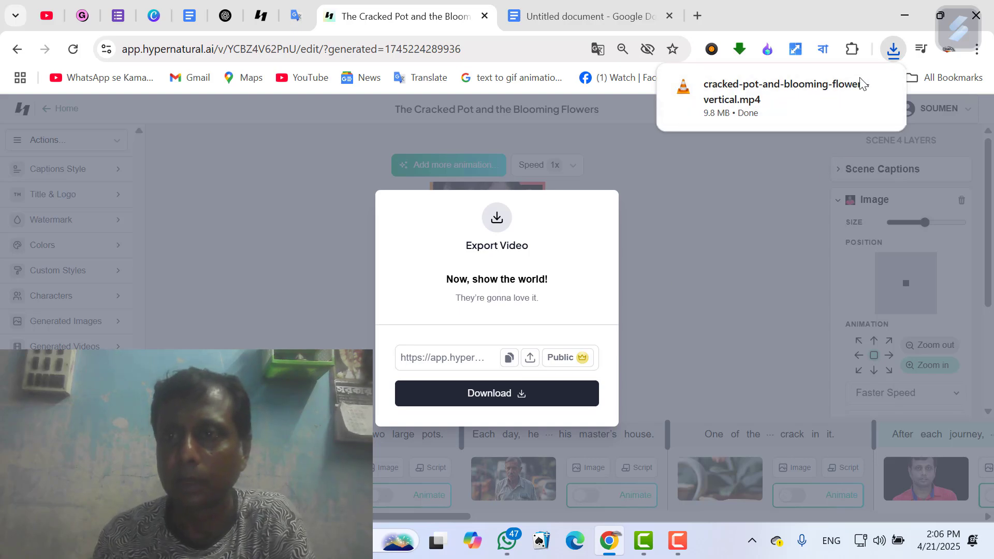
mouse_move(771, 117)
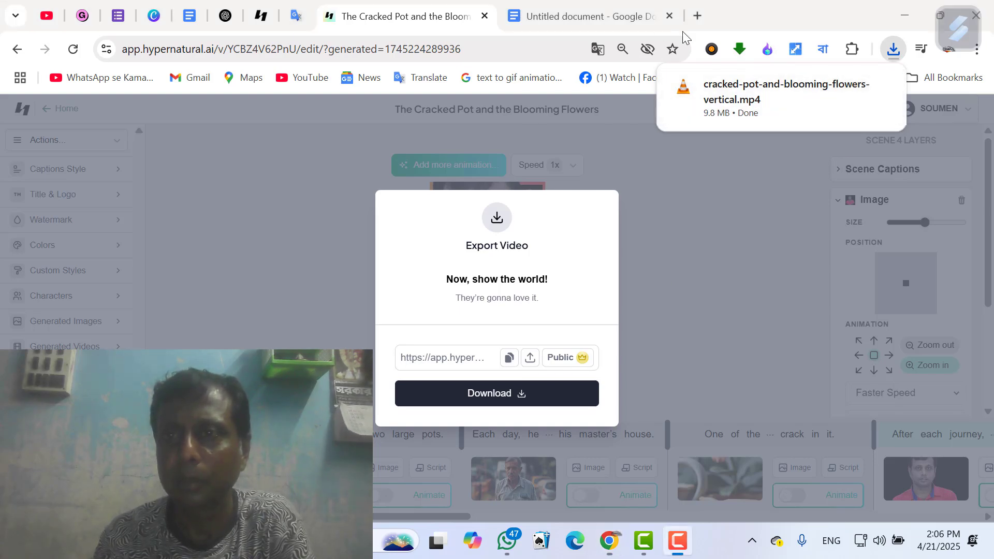
click(853, 87)
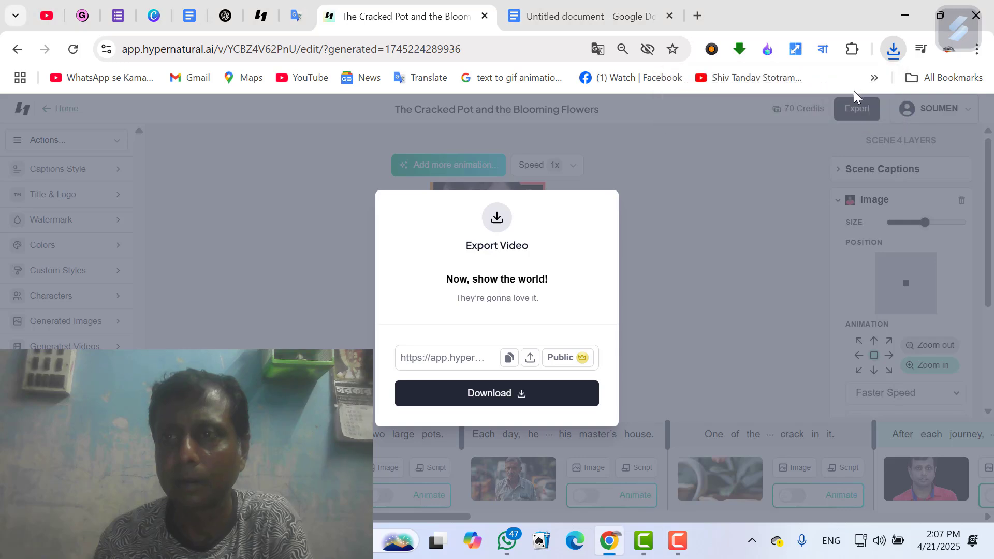